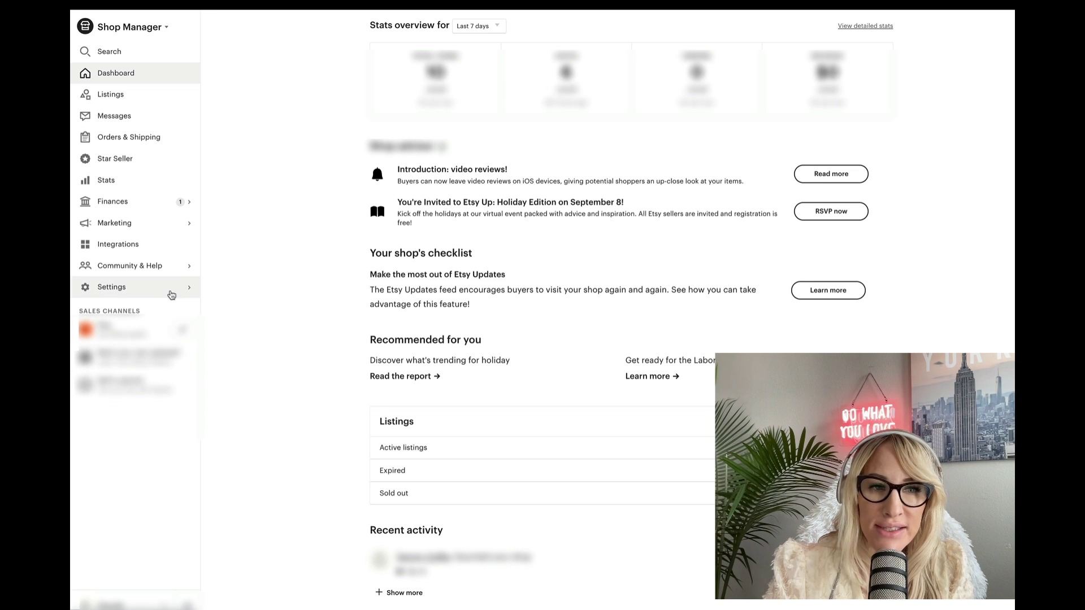
Step: Go to Settings > Shipping settings to see the DEFAULT SHINEON profile with 2-4 day processing
click(172, 295)
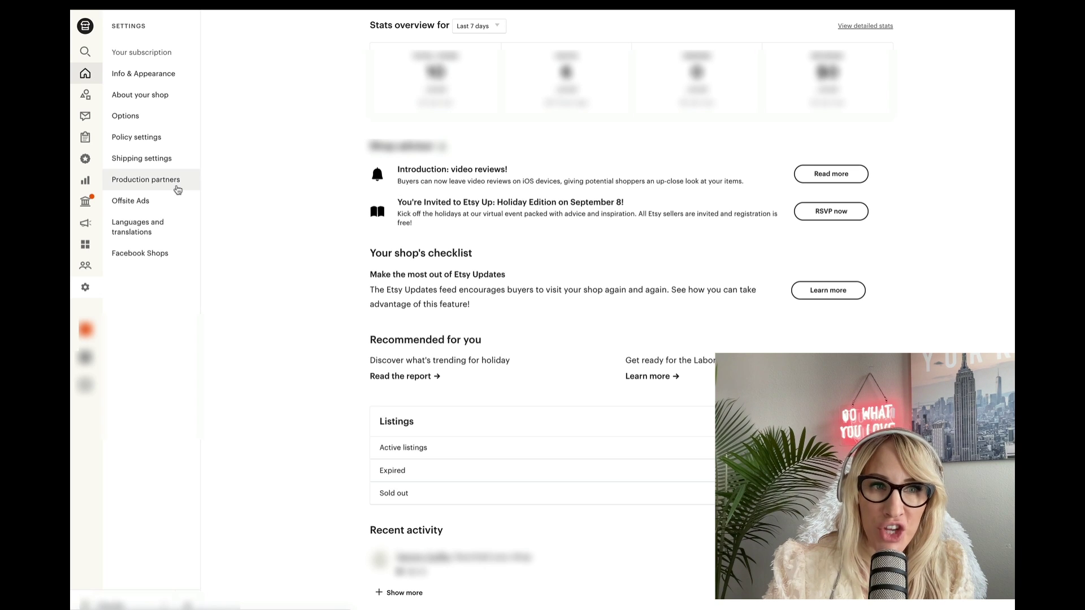
click(161, 164)
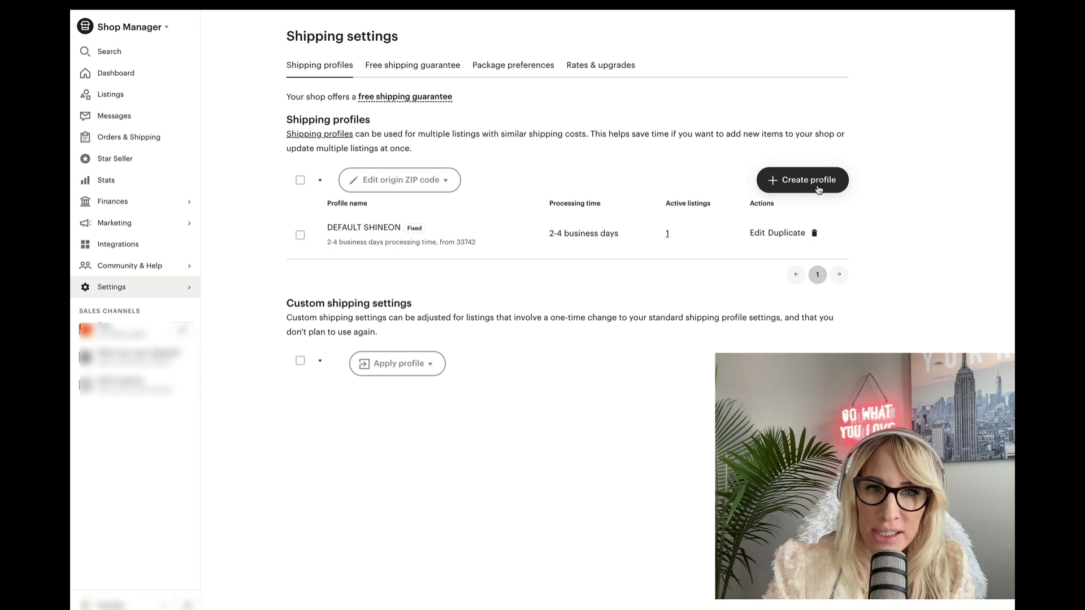
Step: Edit the DEFAULT SHINEON profile, check its free shipping rows for US, UK, EU and everywhere else, and save
click(757, 233)
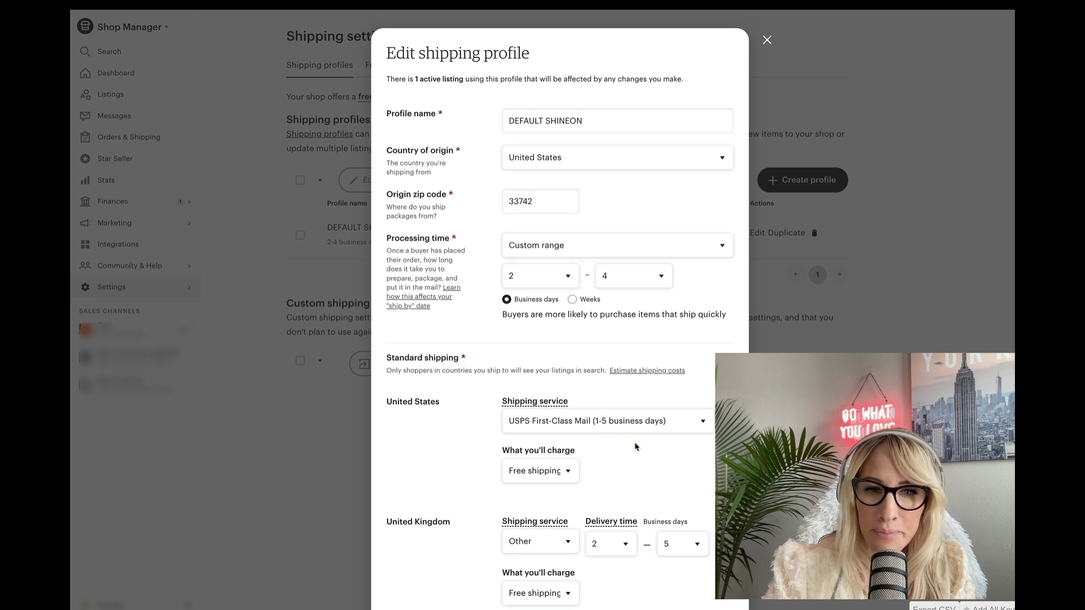
scroll(637, 442, down, 4)
scroll(636, 445, down, 1)
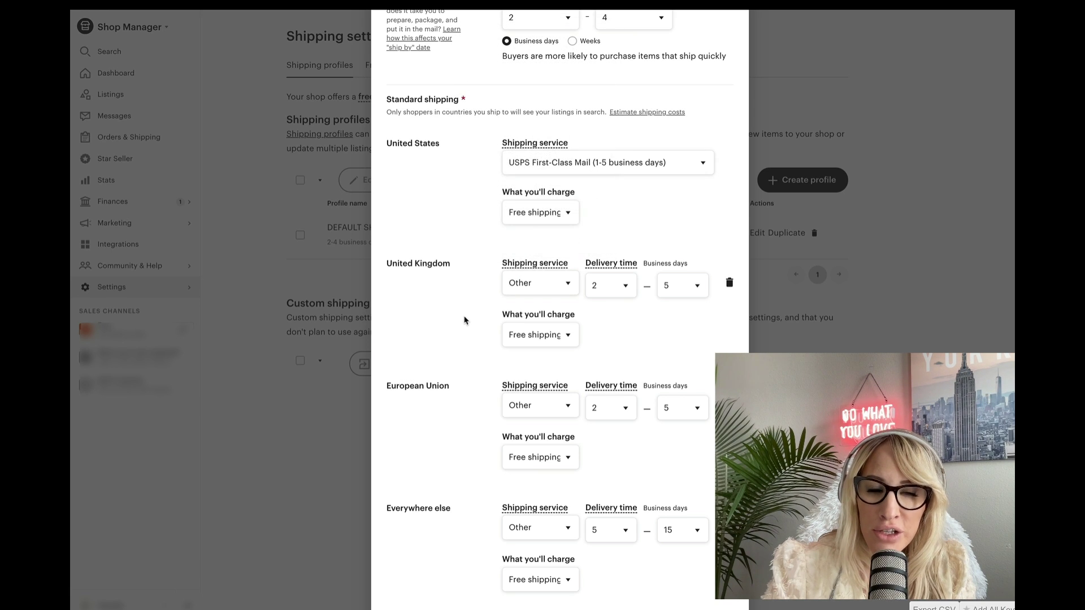
scroll(462, 323, down, 1)
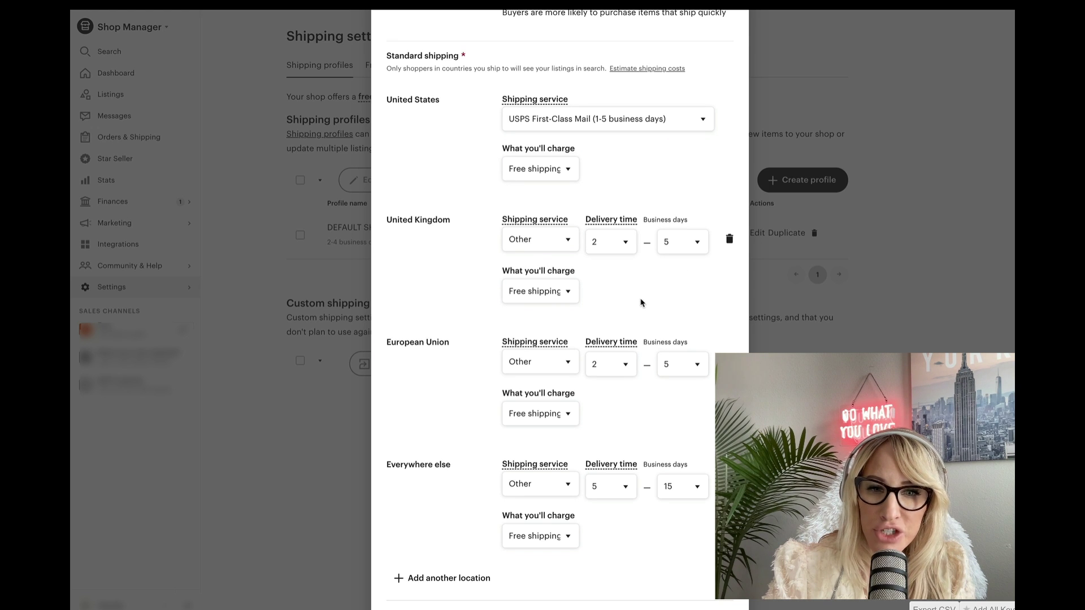
scroll(643, 303, down, 1)
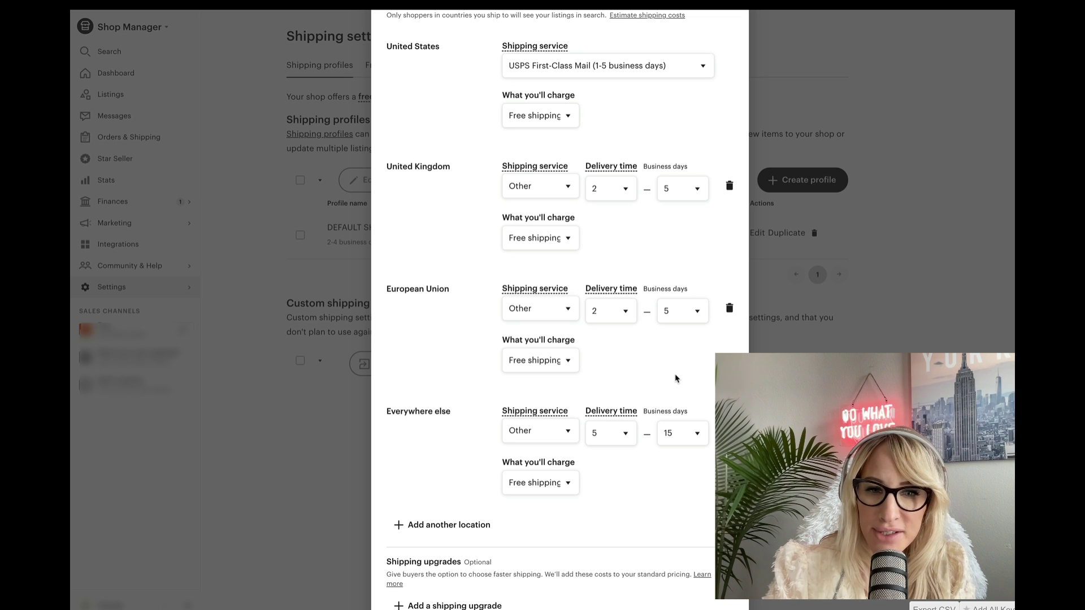
scroll(659, 393, down, 1)
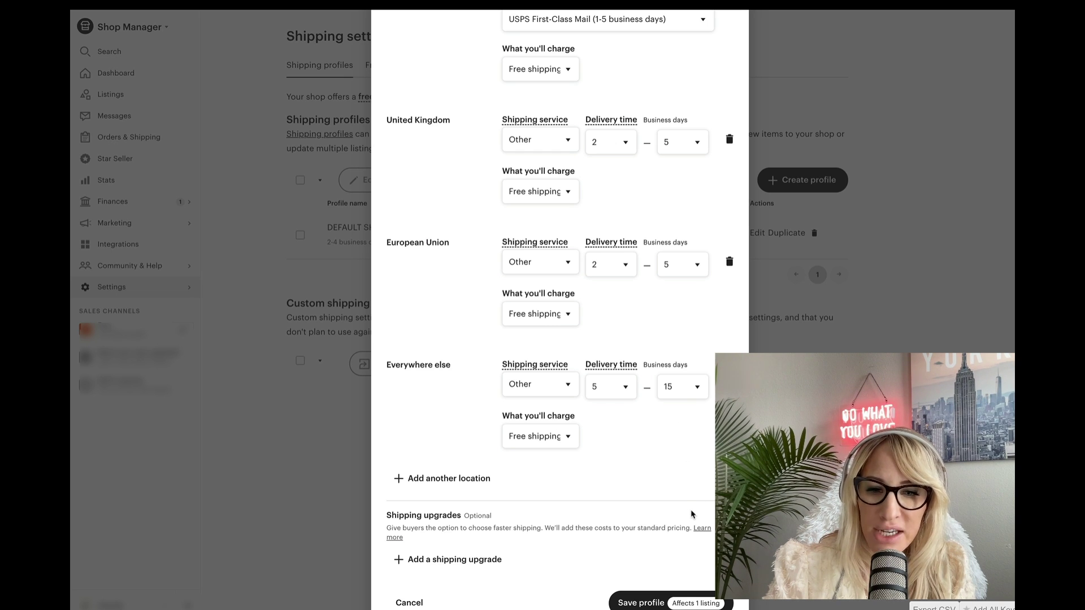
scroll(689, 519, down, 1)
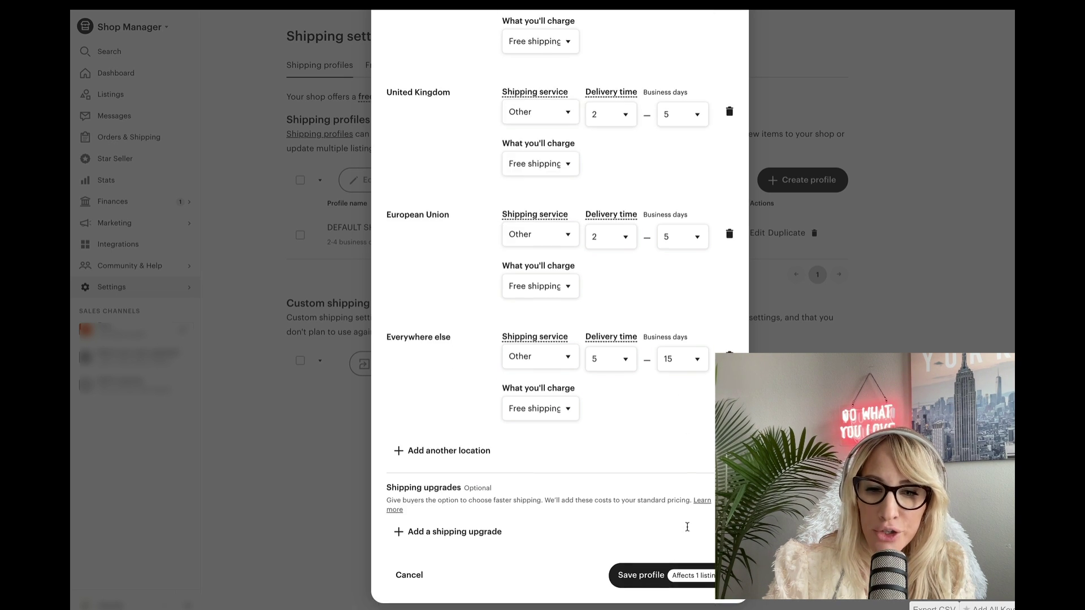
click(698, 582)
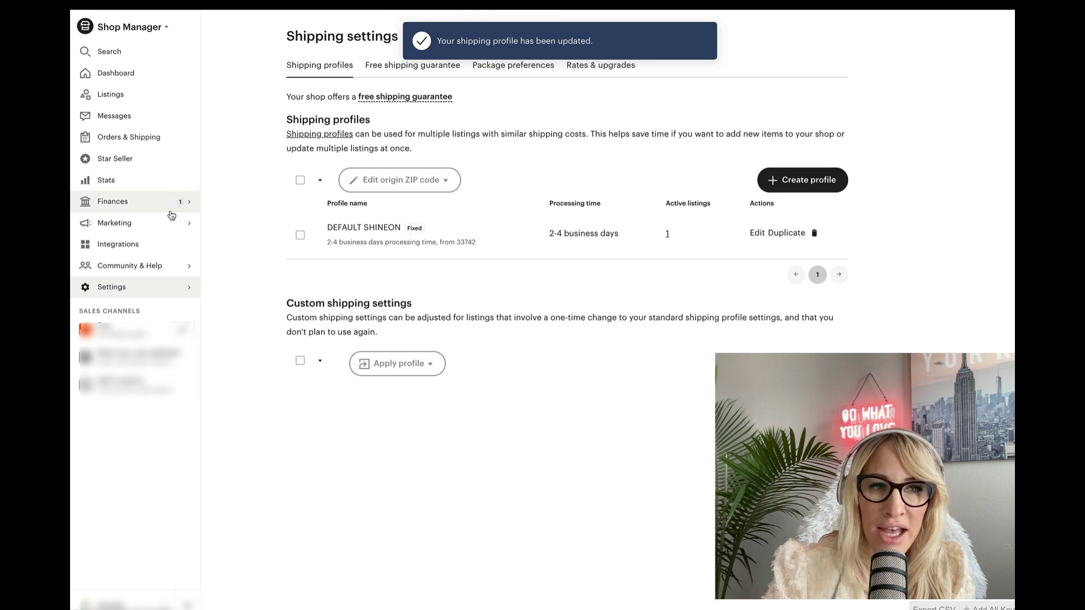
Step: Open the Etsy shop editor and review its shipping-time and custom-order FAQs and Private individual seller status
click(128, 334)
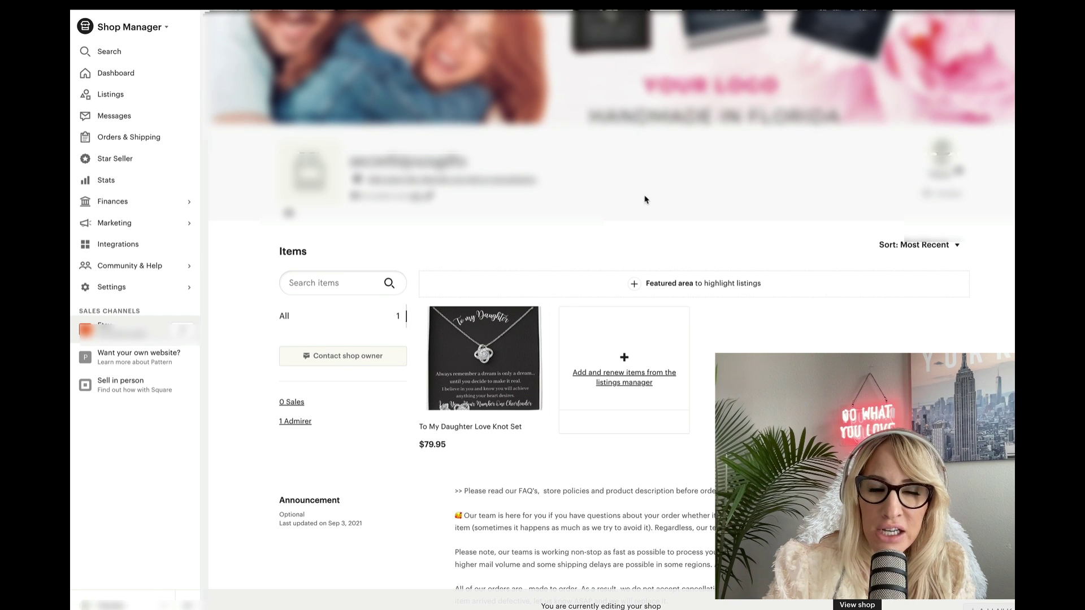
scroll(646, 199, down, 2)
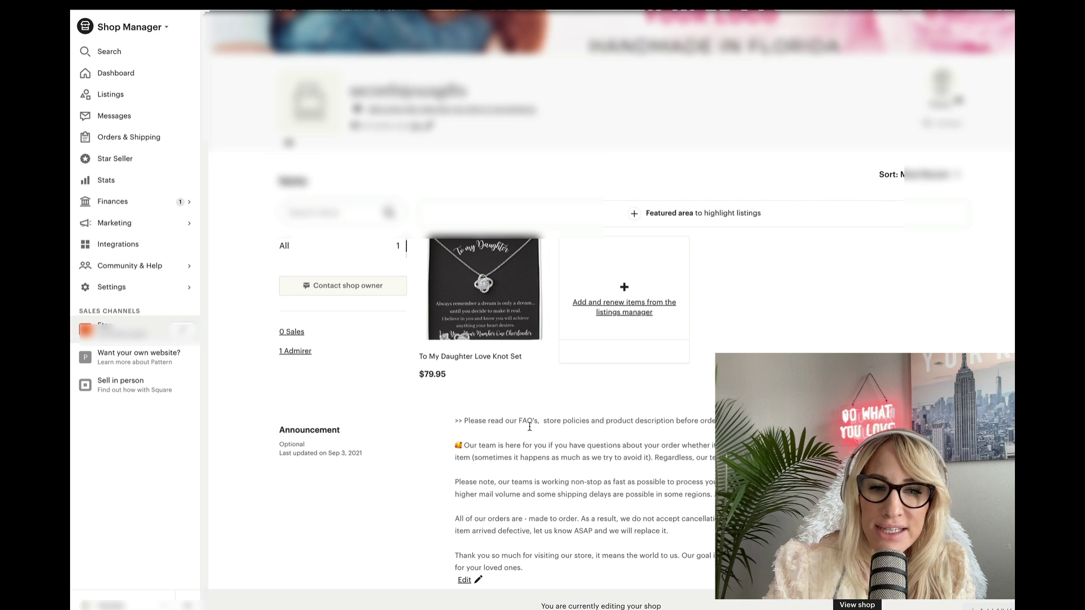
scroll(527, 444, down, 1)
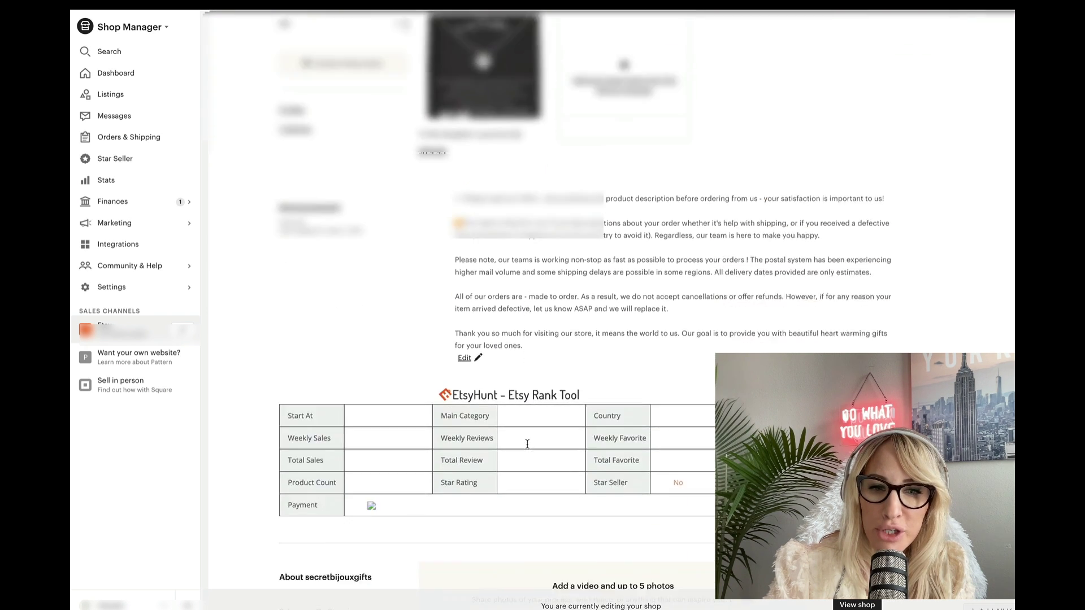
scroll(527, 445, down, 10)
scroll(529, 448, down, 4)
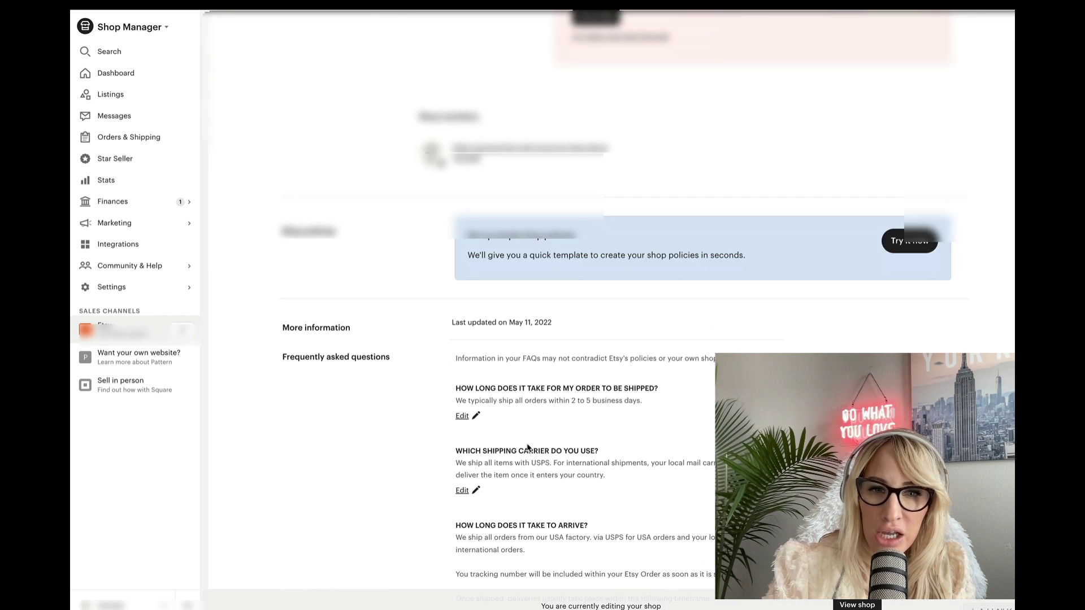
scroll(528, 448, down, 5)
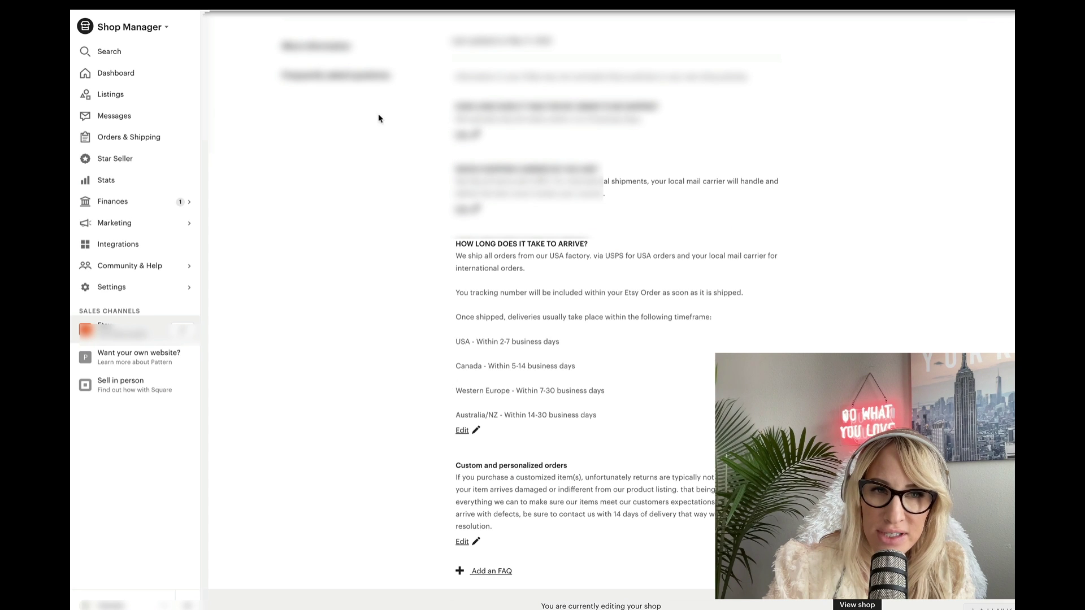
scroll(423, 310, down, 2)
scroll(425, 310, down, 3)
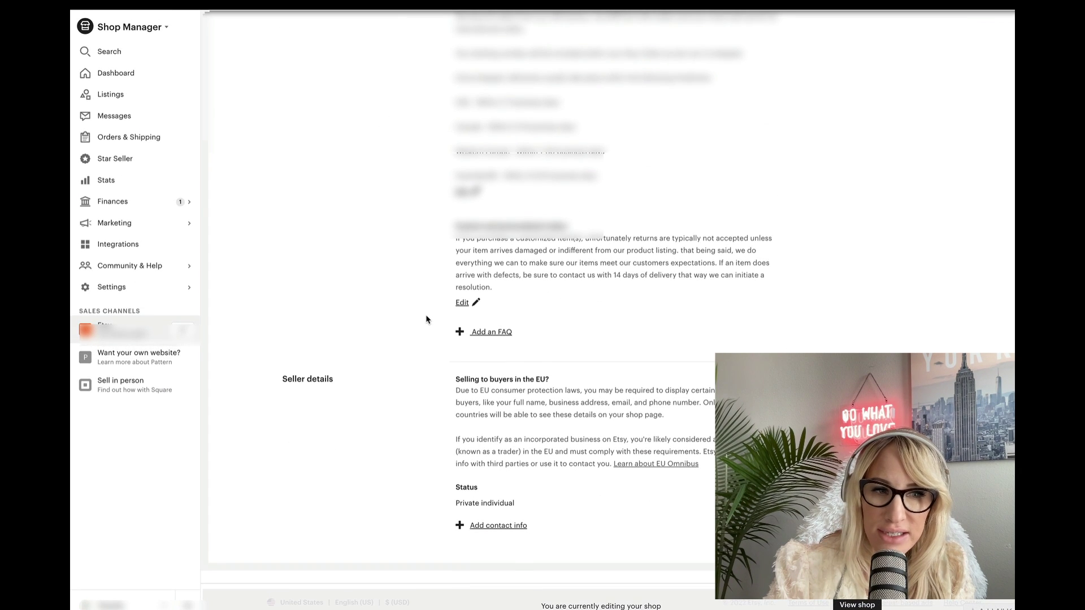
click(113, 203)
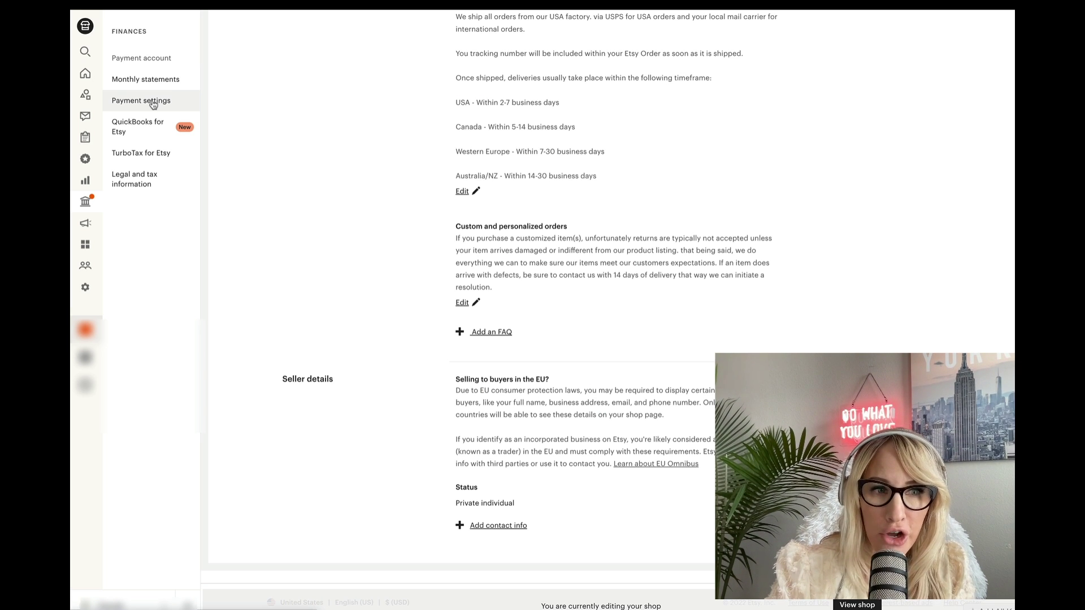
Step: Go to Listings and start a new empty listing with Add a listing
mouse_move(101, 141)
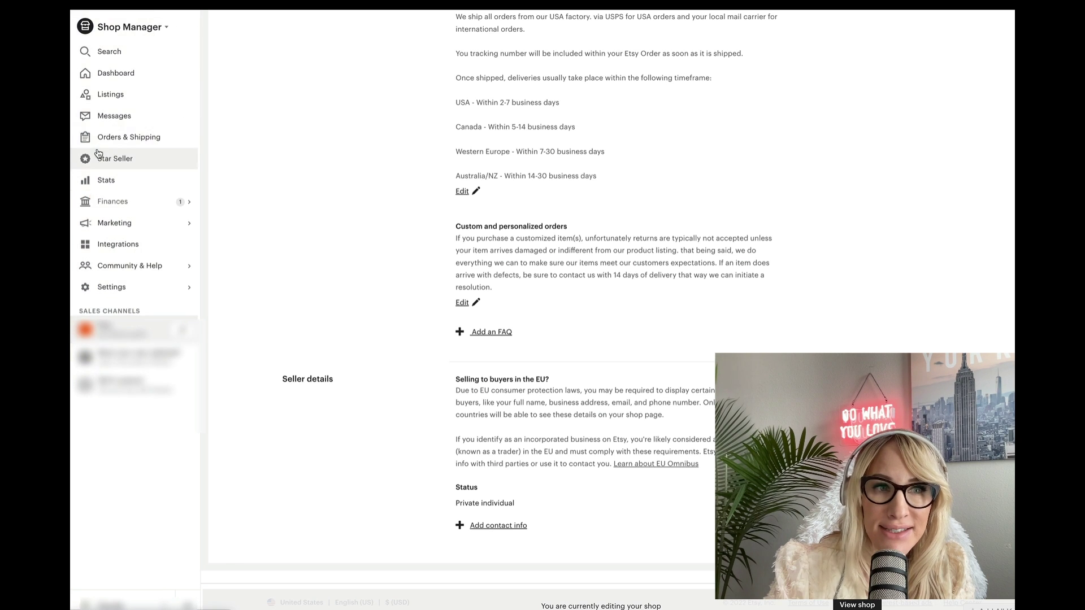
click(117, 93)
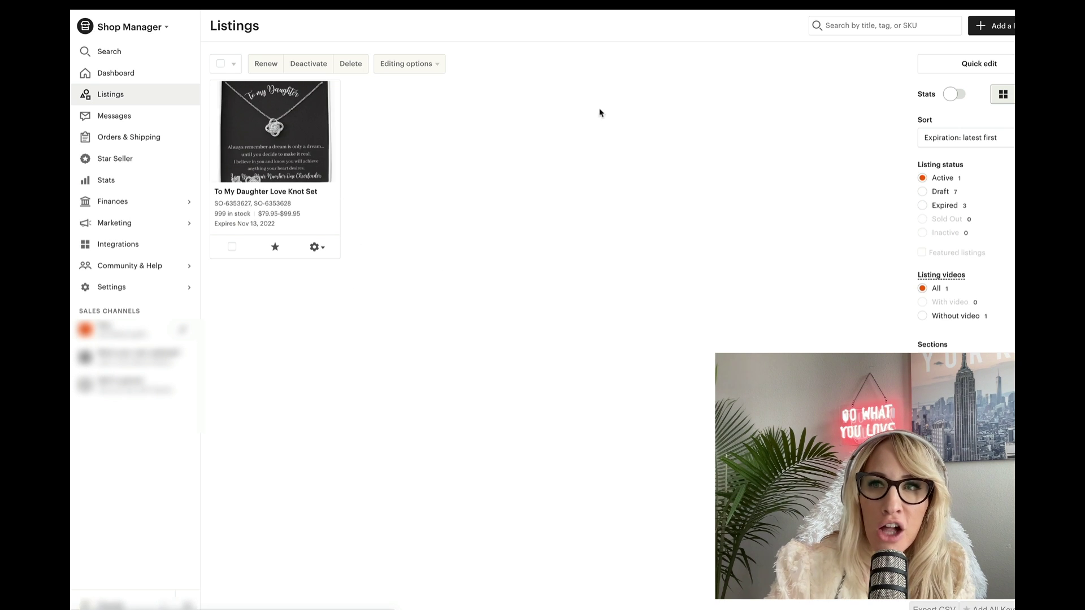
click(992, 25)
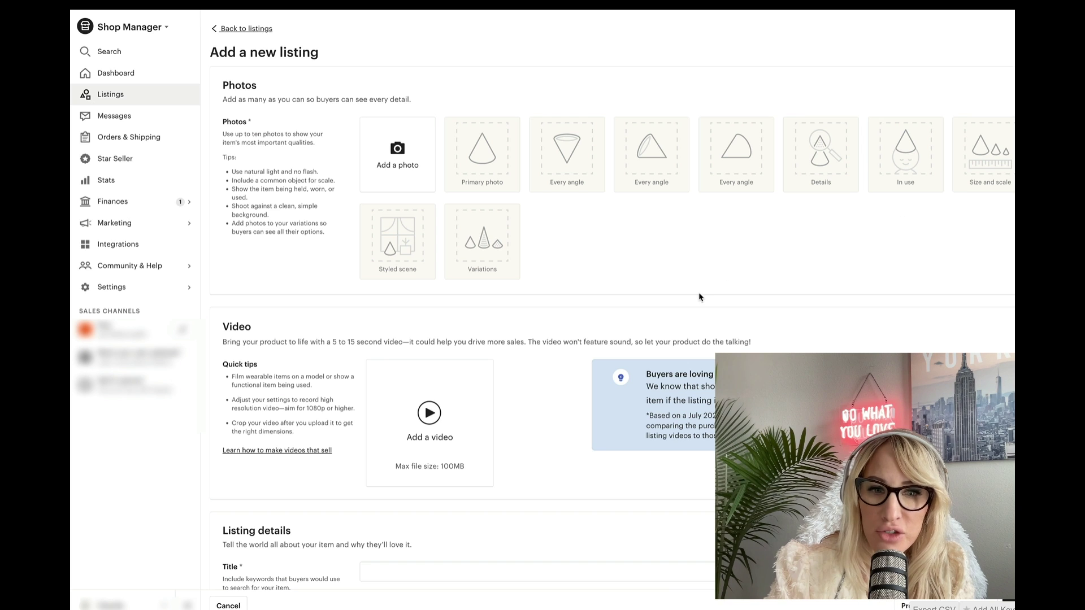
scroll(557, 519, down, 7)
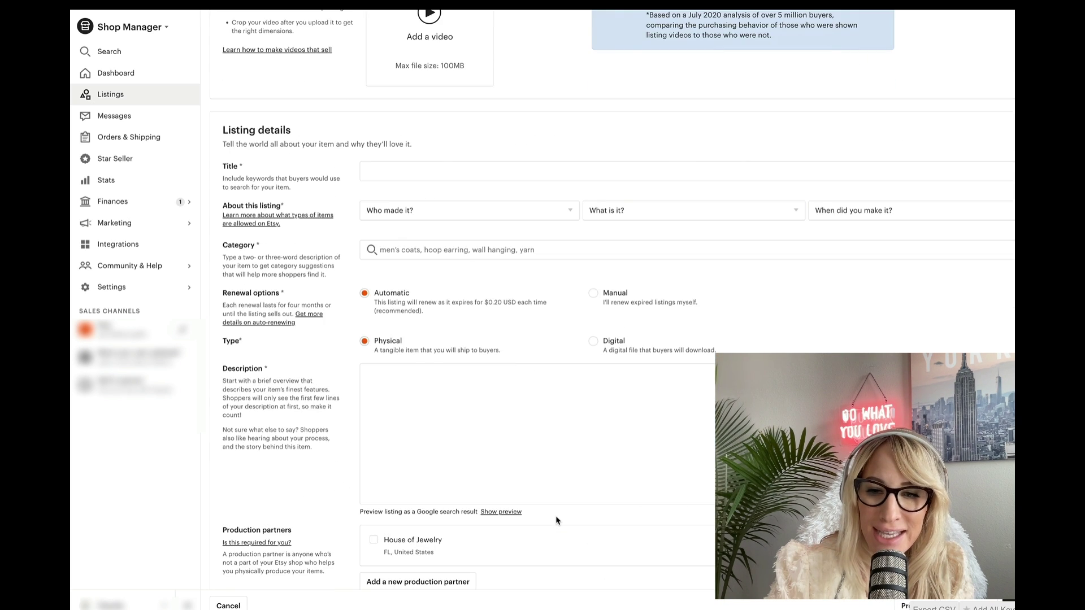
scroll(557, 519, up, 7)
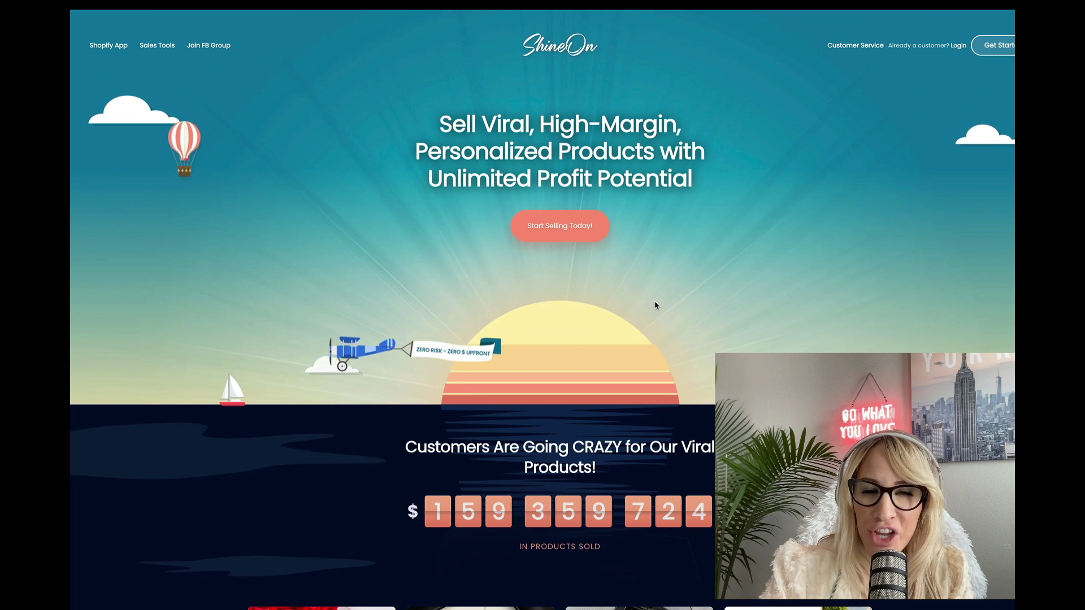
Step: Reach the ShineOn seller dashboard and show the store list with 'Connect New Store'
click(573, 234)
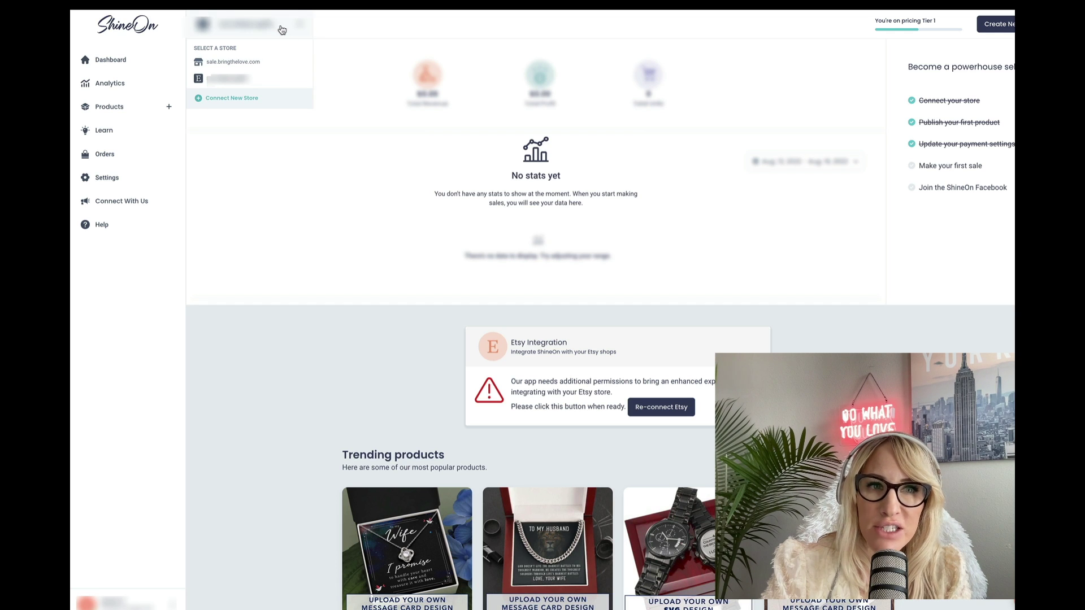
Step: Connect a new Etsy store and grant ShineOn Integration access on Etsy's authorization page
click(232, 97)
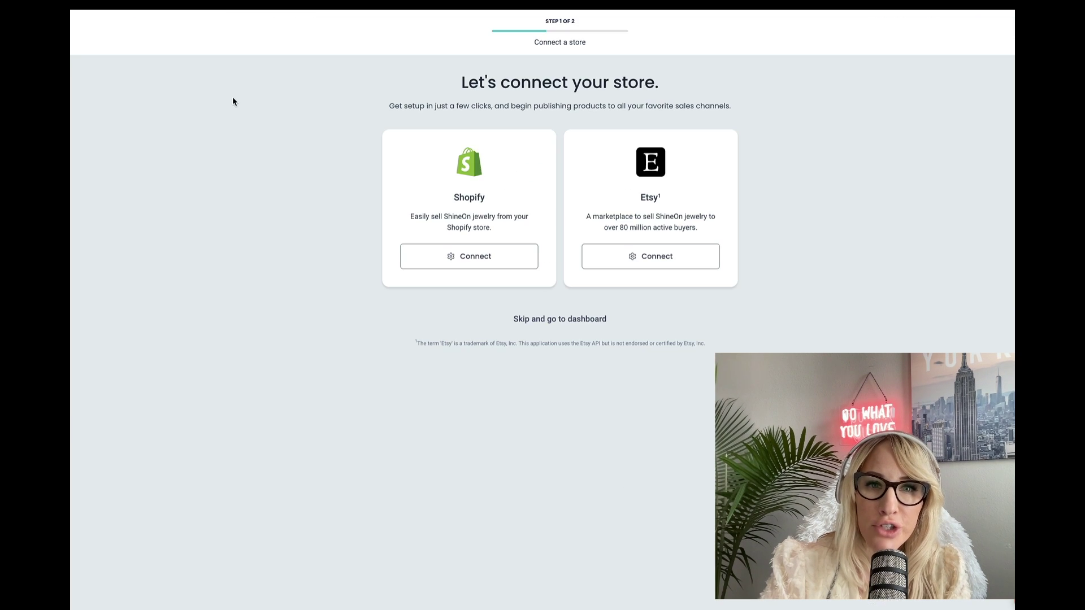
click(642, 262)
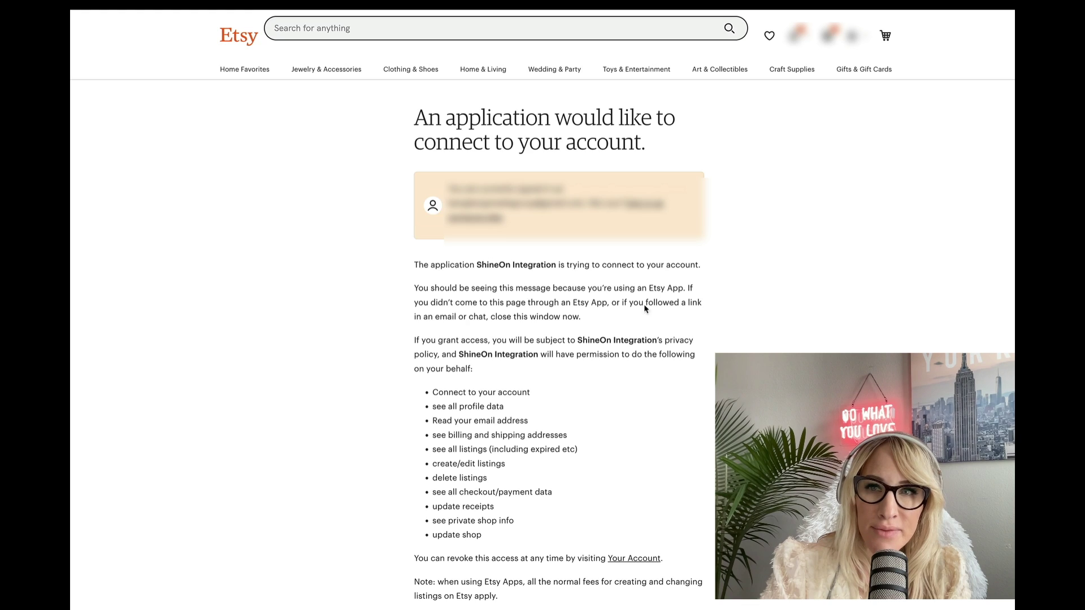
scroll(644, 307, down, 4)
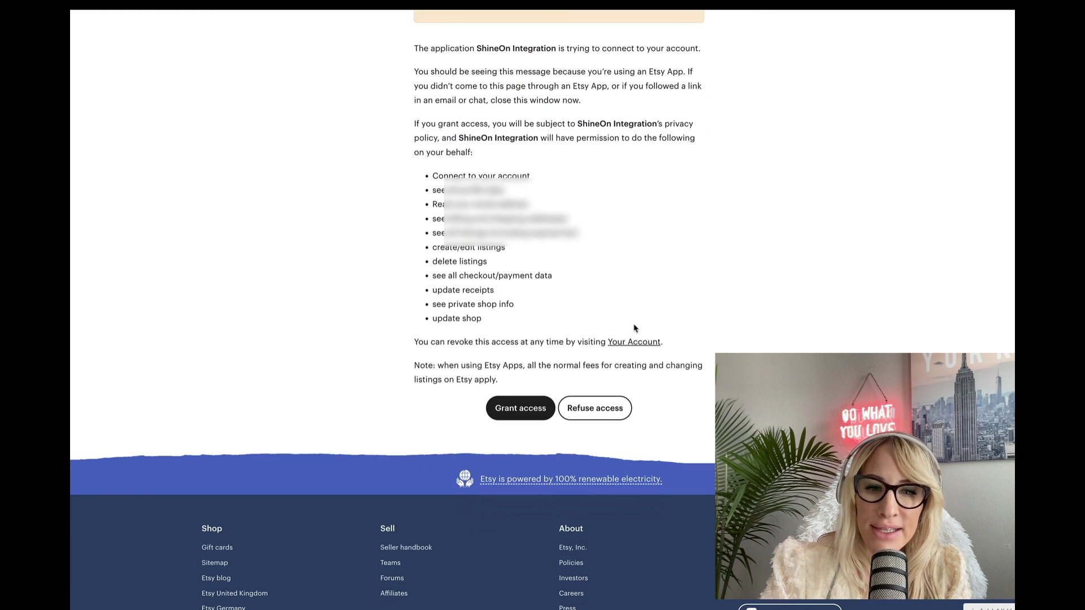
click(530, 409)
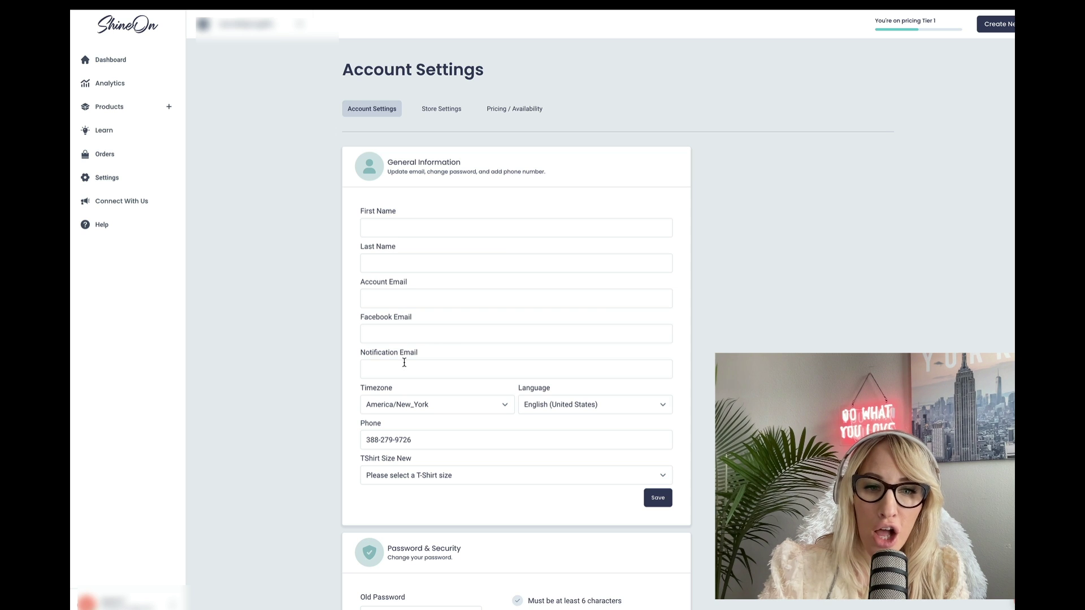
scroll(425, 469, down, 1)
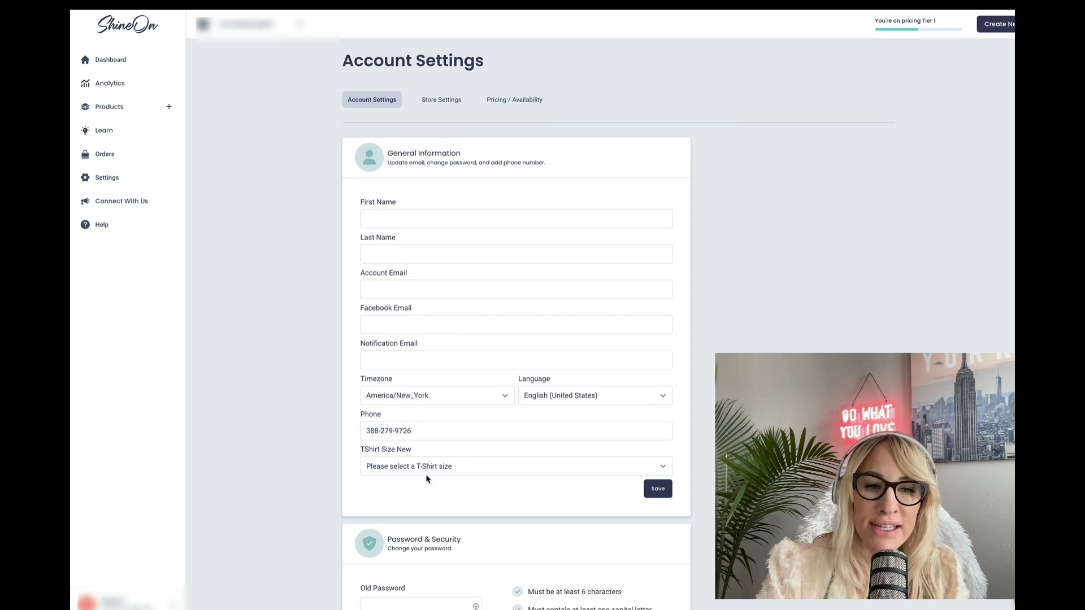
scroll(426, 479, down, 6)
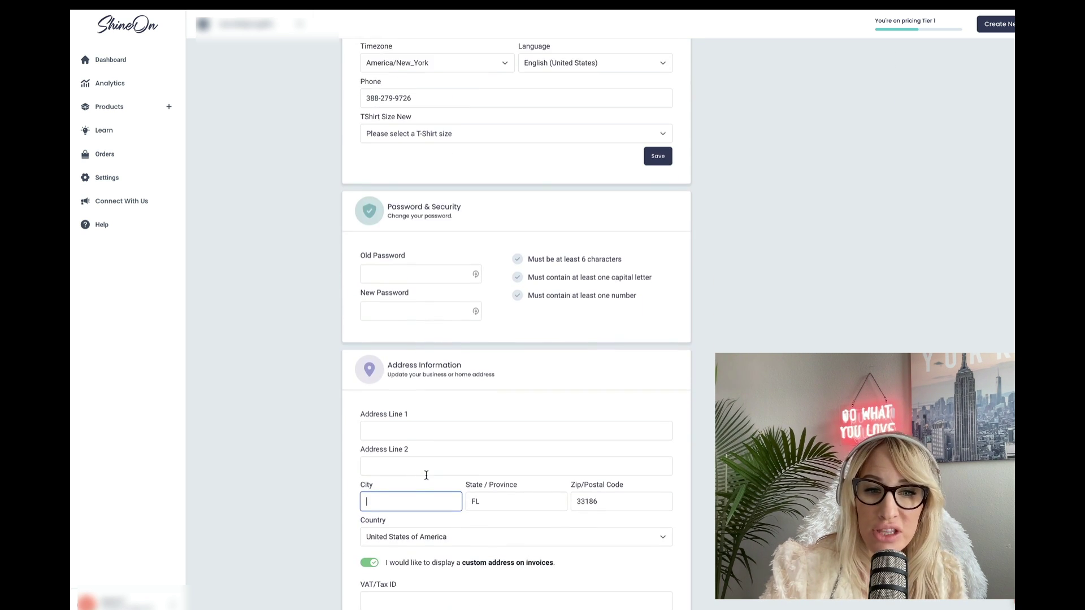
scroll(426, 475, down, 7)
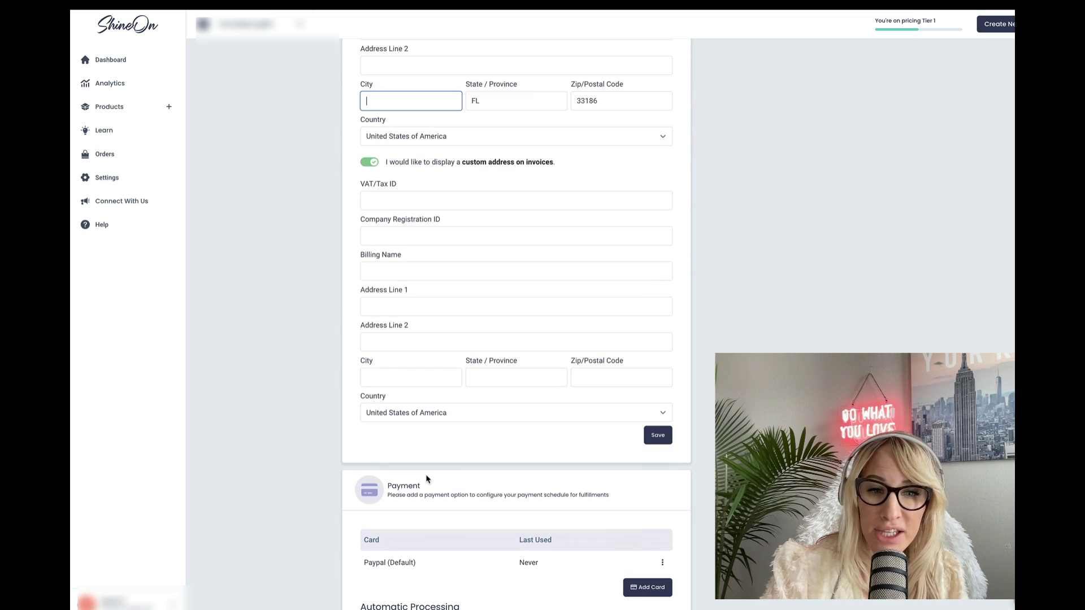
scroll(427, 479, down, 4)
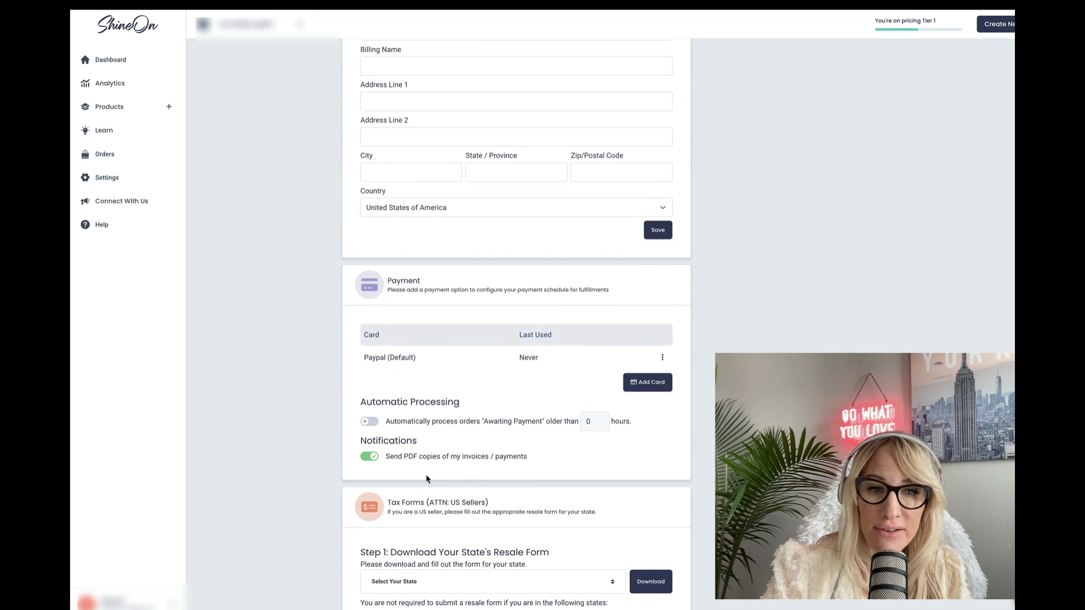
scroll(426, 479, down, 1)
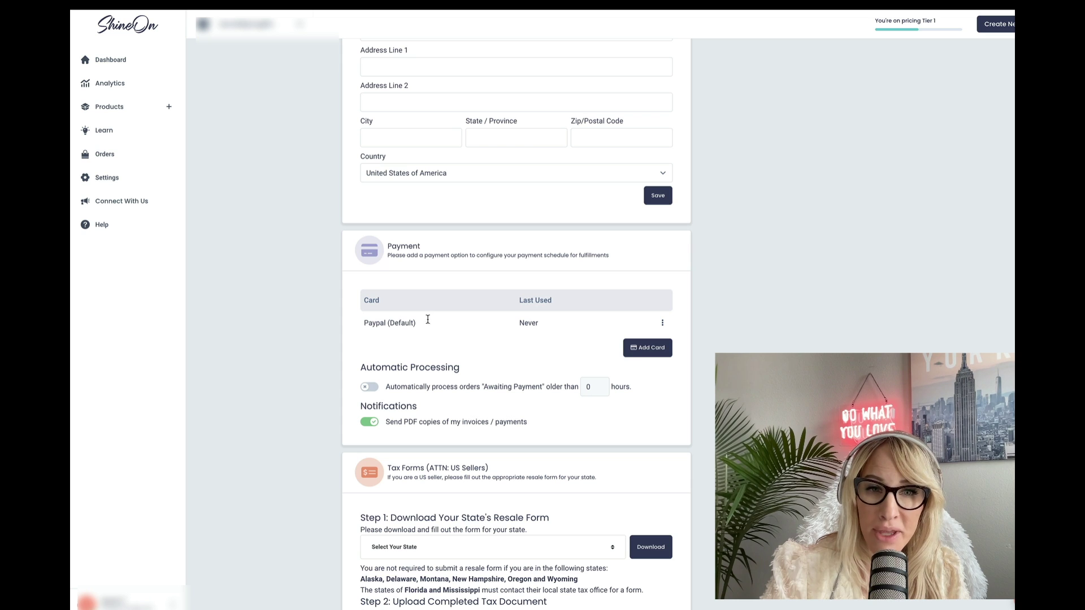
scroll(462, 457, up, 15)
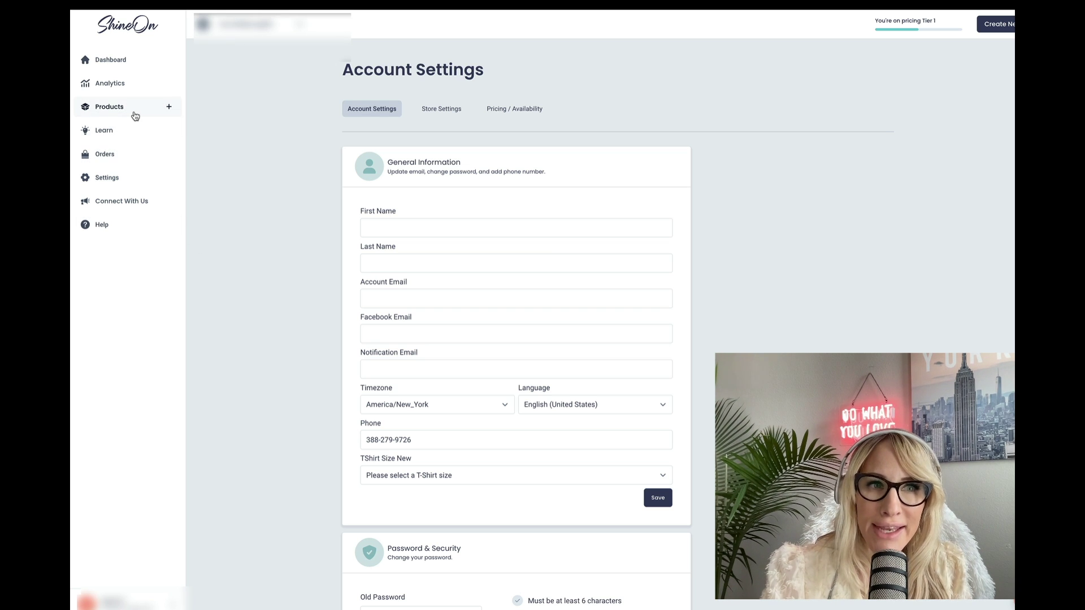
Step: Open Products > All Products > Catalog and search the catalog for 'love knot'
click(117, 113)
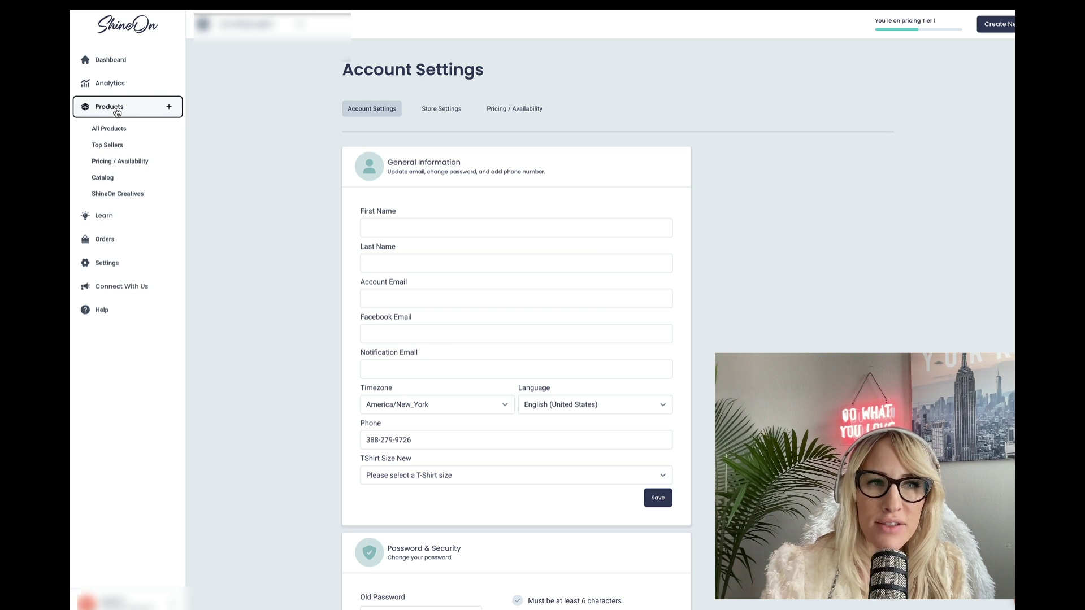
click(119, 129)
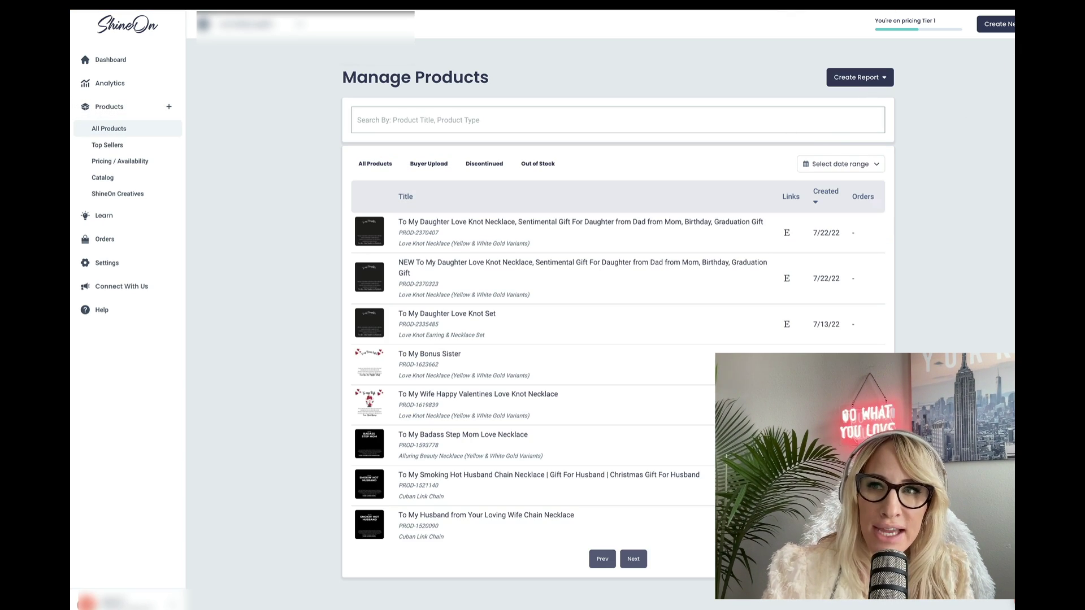
click(102, 178)
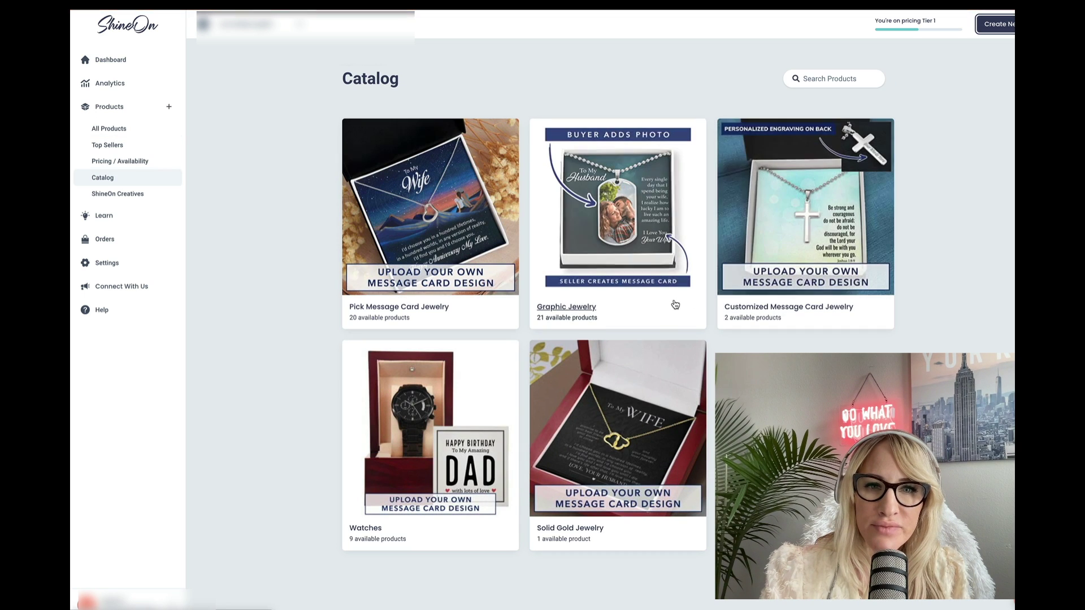
click(824, 79)
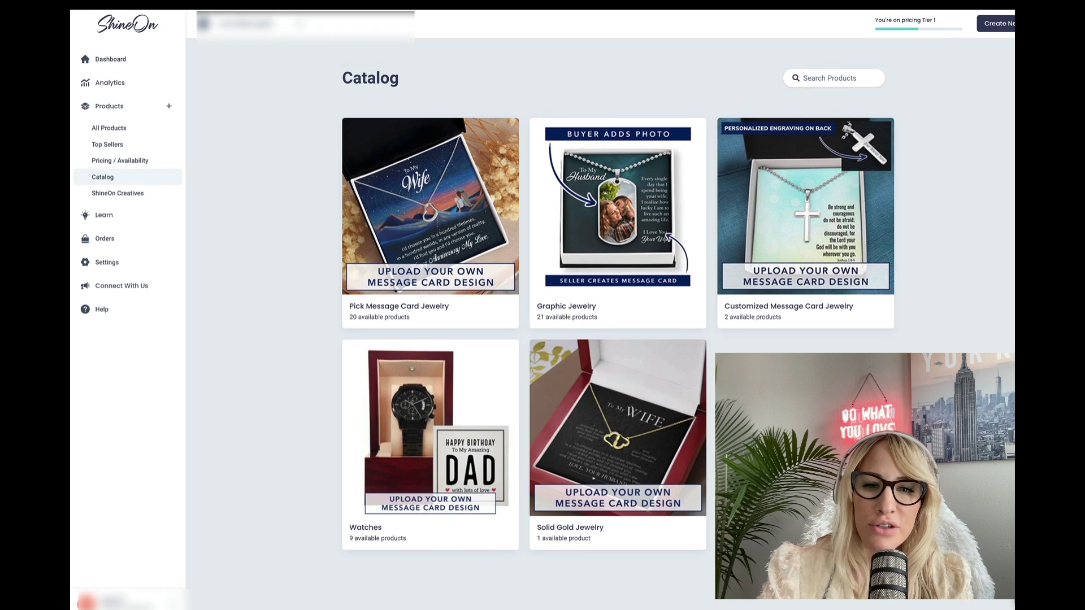
click(815, 80)
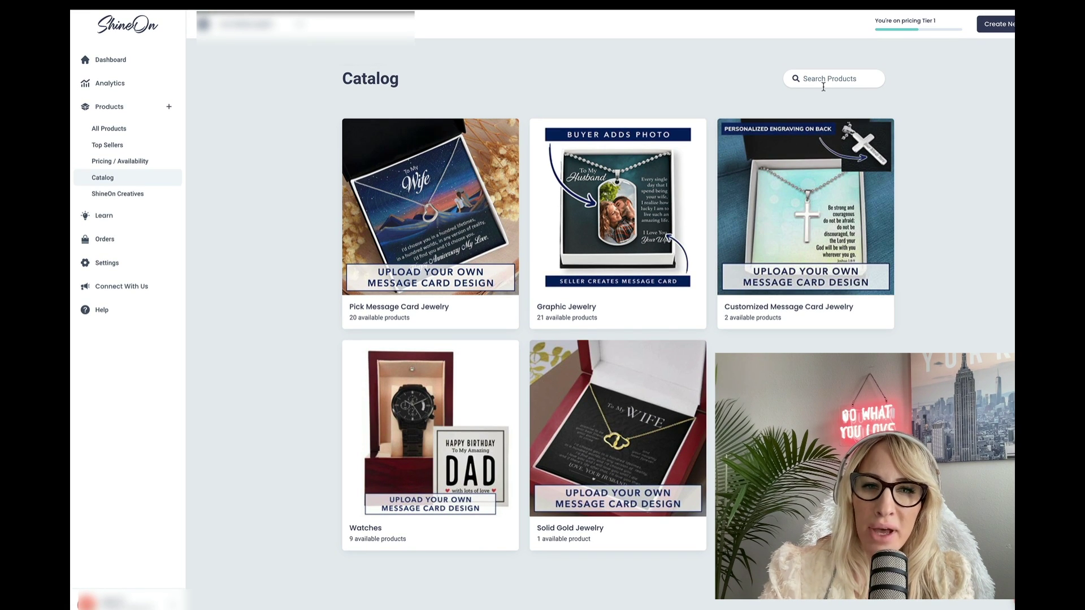
text(love knot)
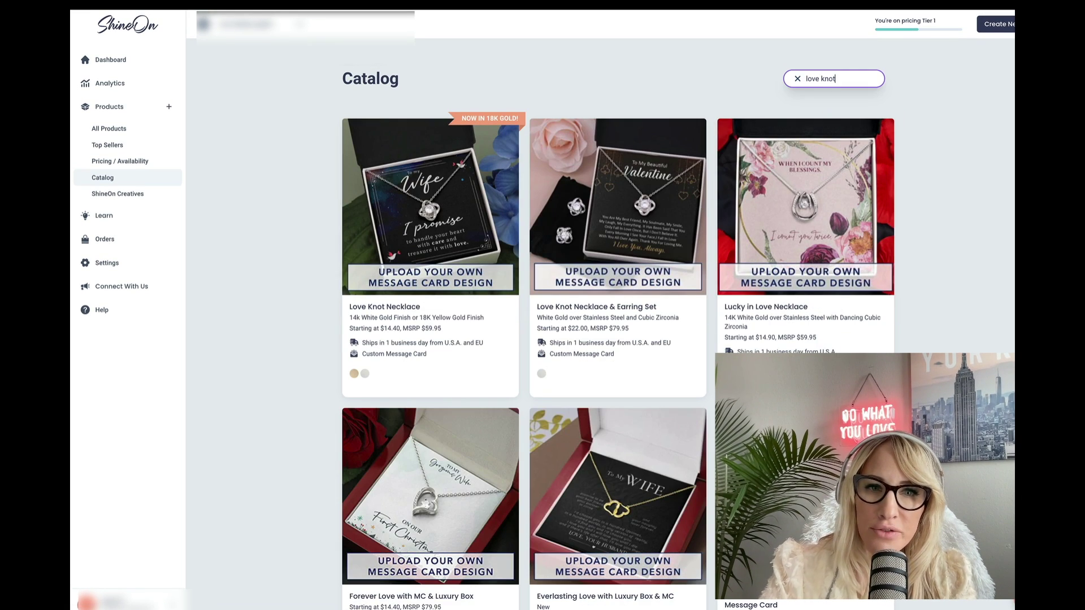
Step: Create a Love Knot Necklace product and upload the 'To my Daughter' message card image from Desktop
click(433, 250)
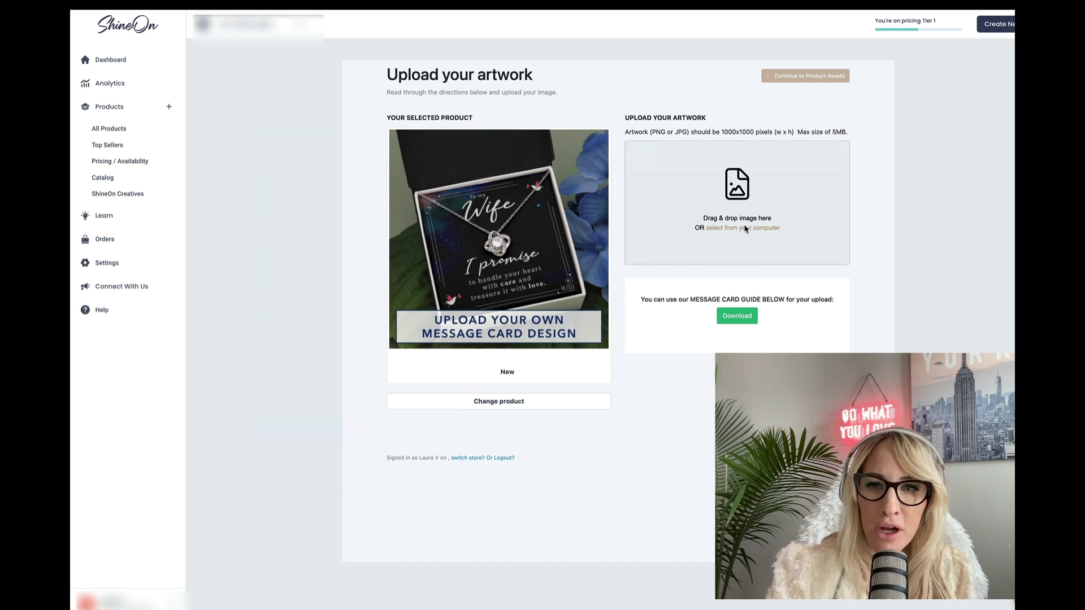
click(745, 229)
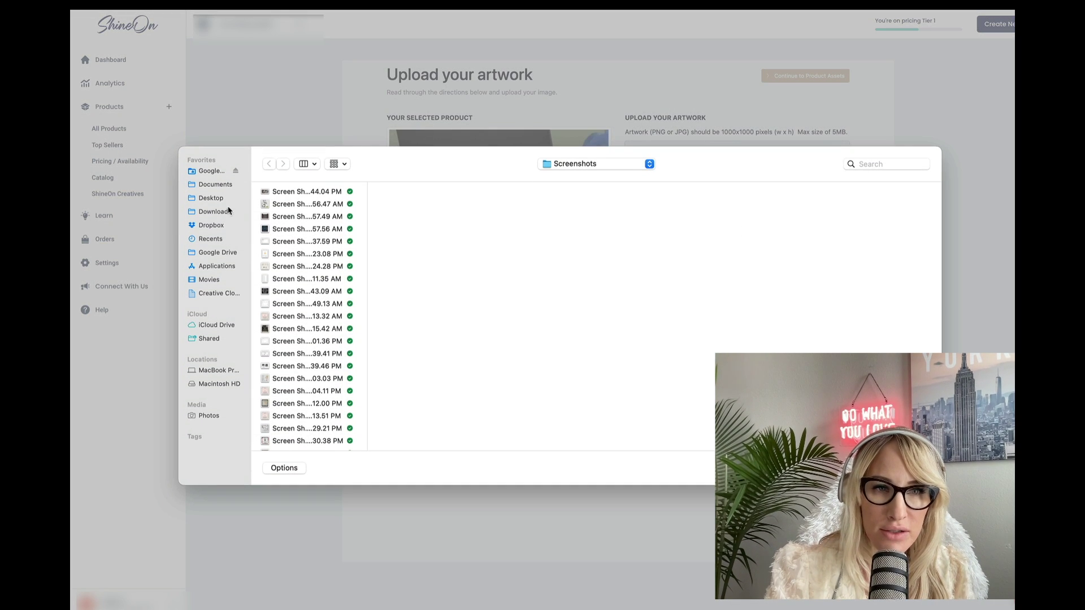
click(212, 198)
click(300, 229)
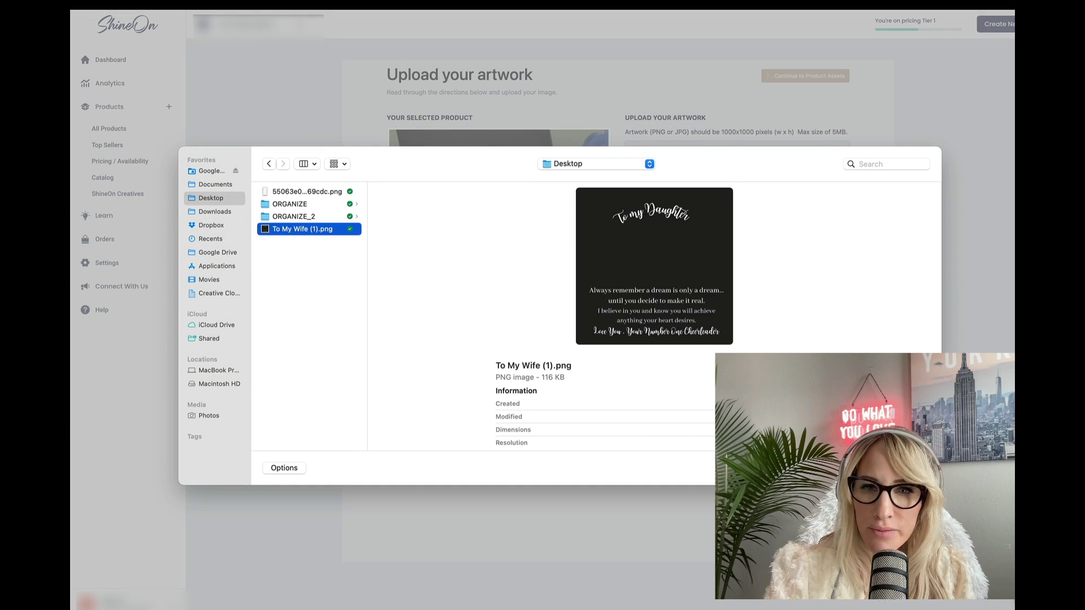
key(Return)
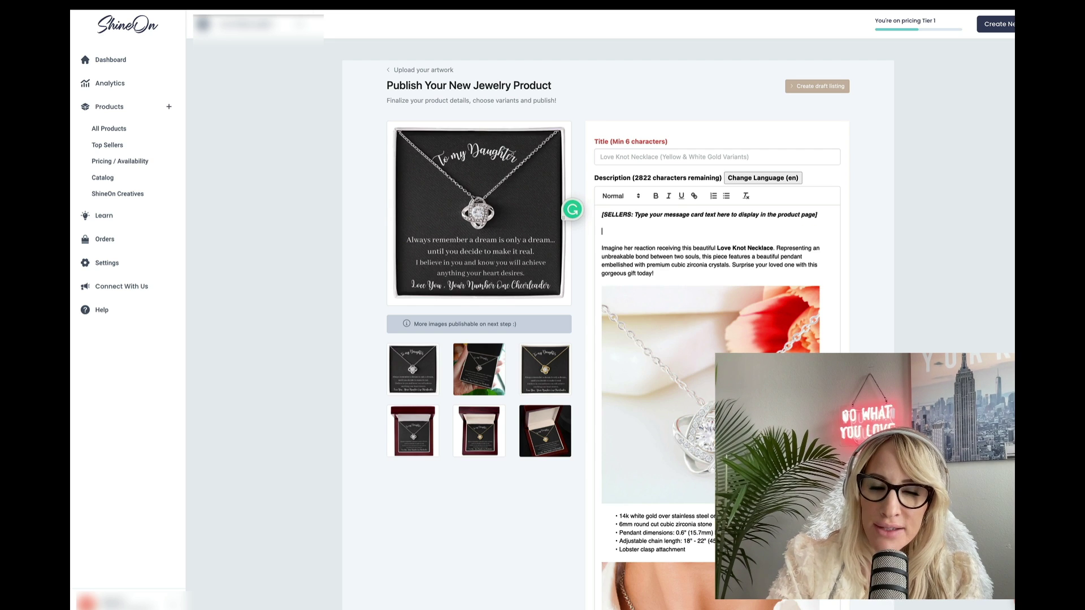
Step: Delete the two embedded photos and blank lines from the product description
key(Down)
key(Down)
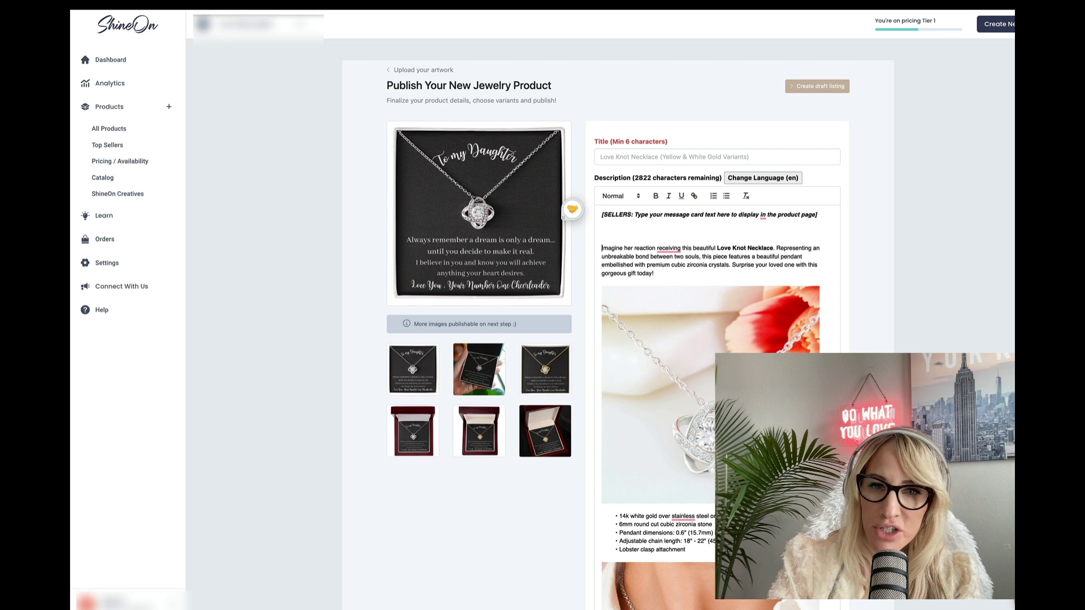
key(BackSpace)
key(BackSpace)
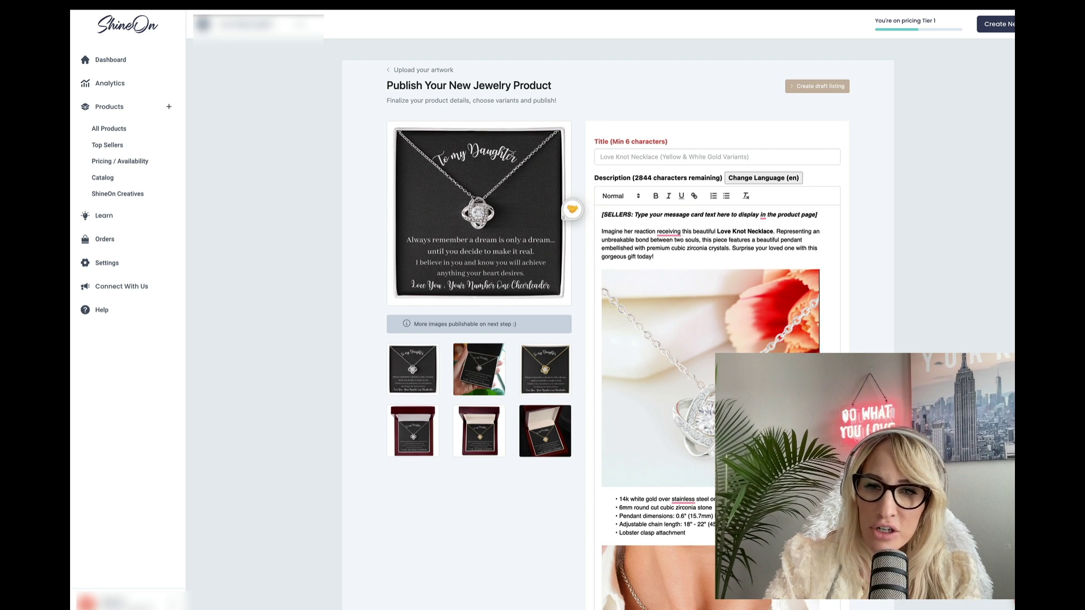
key(Delete)
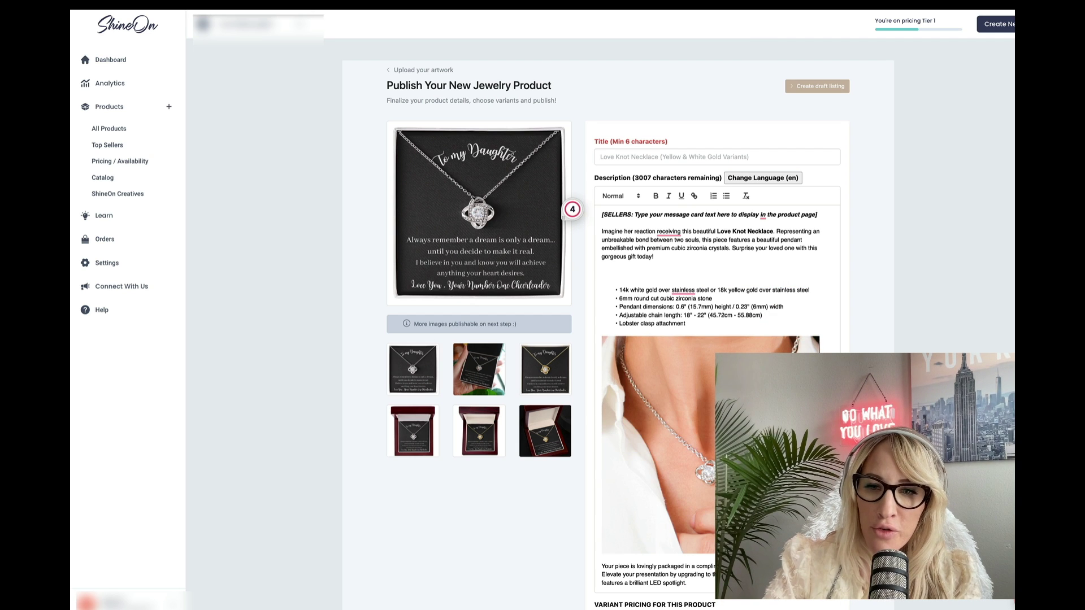
key(Delete)
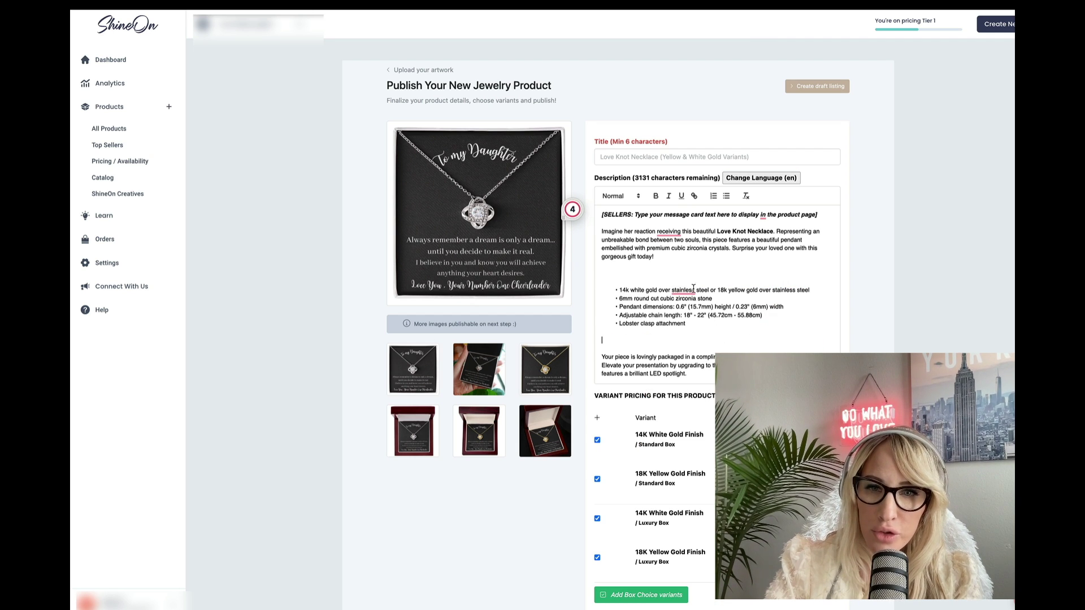
key(BackSpace)
Step: Enter the title 'To My Daughter Love Knot Necklace Gift | Birthday Gift'
click(638, 157)
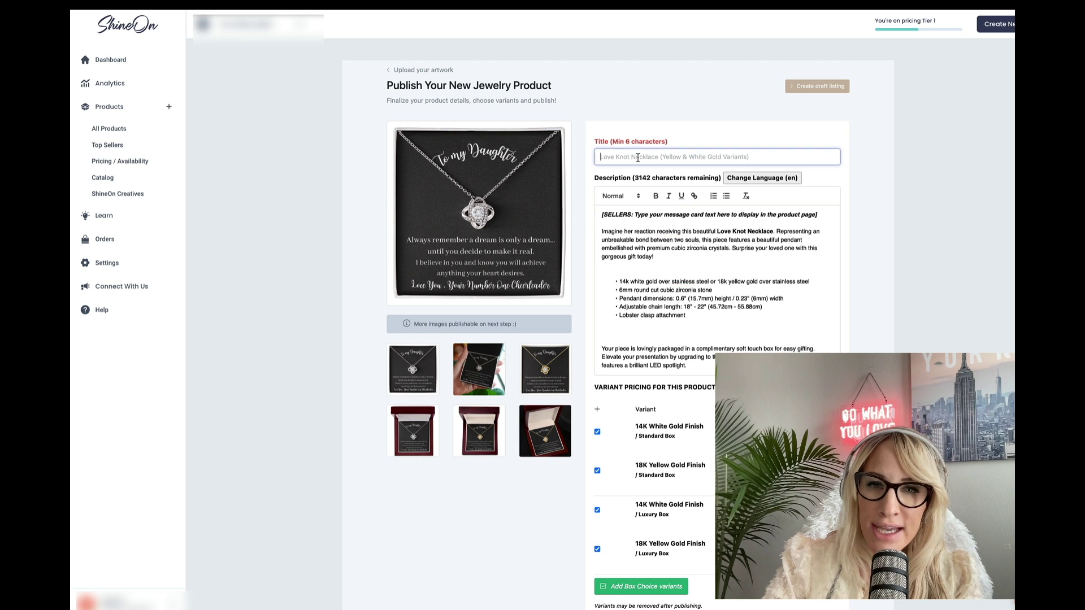
text(To)
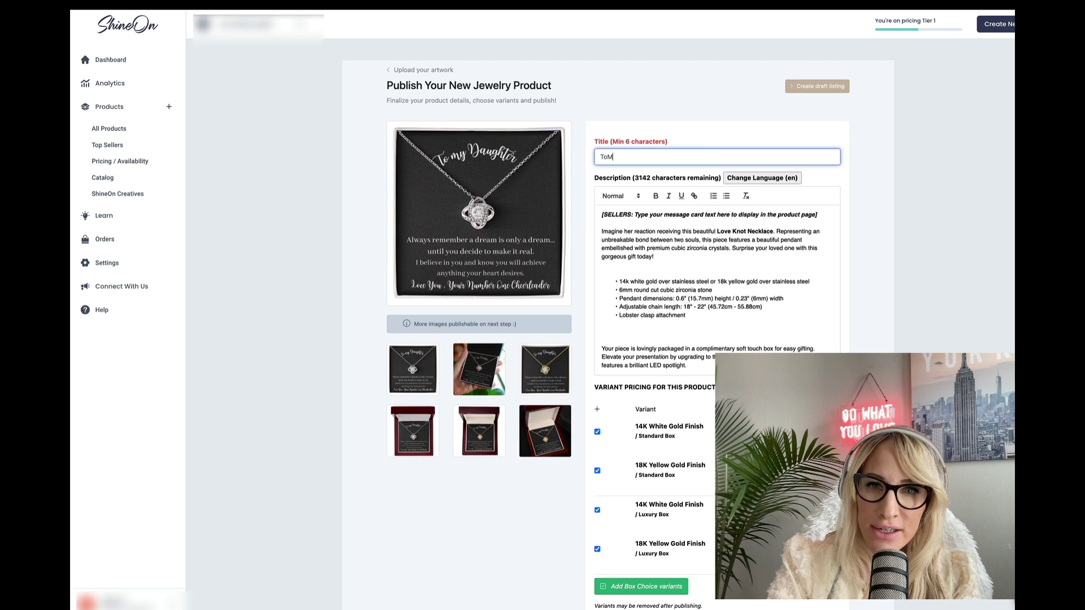
text( My Daughter Lo)
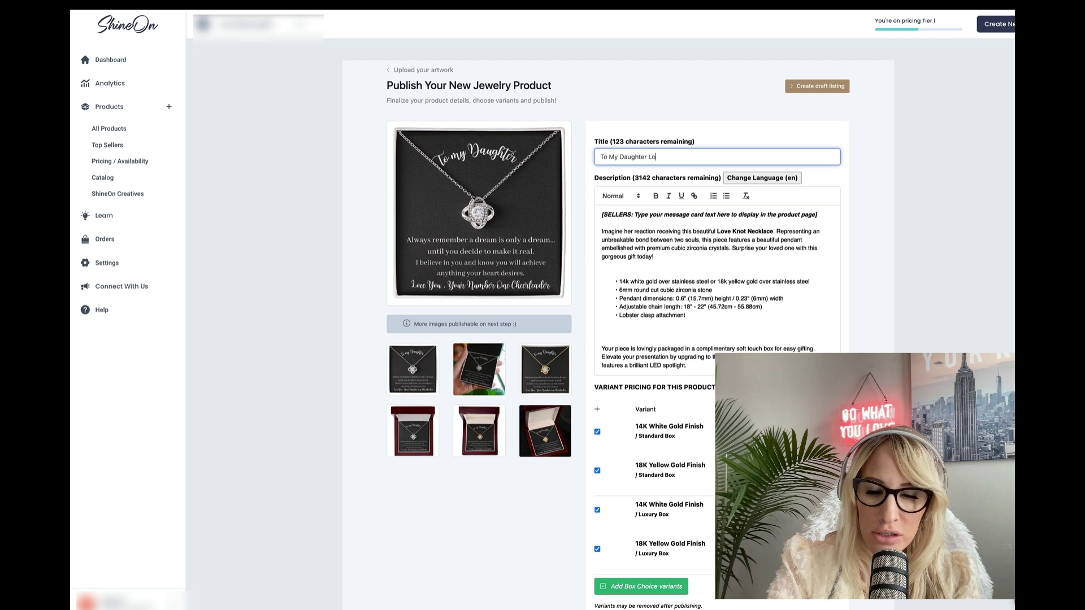
text(ve Knot Necklac)
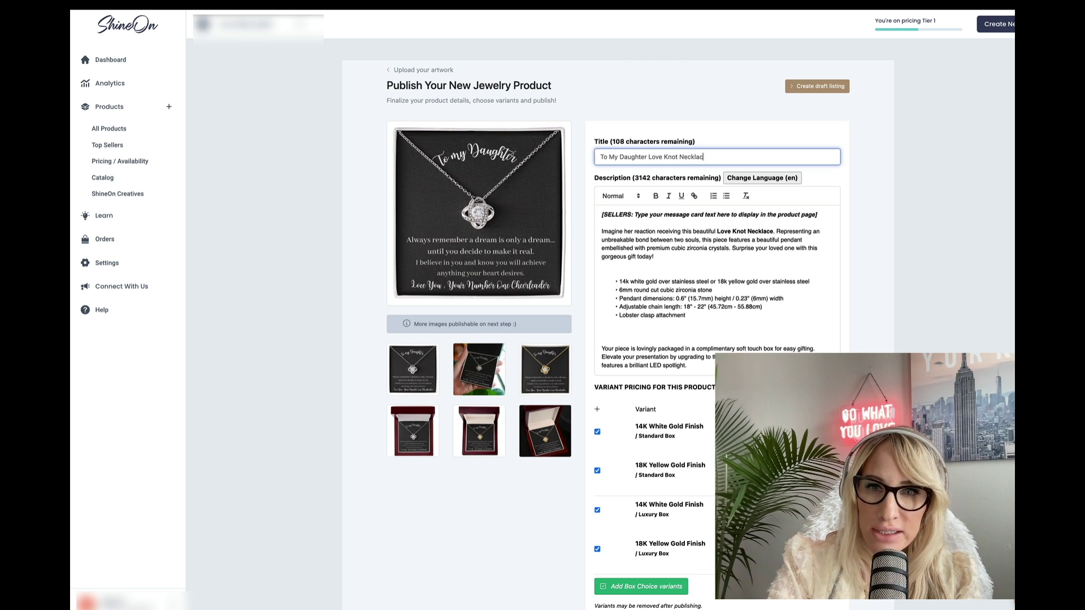
text(e Gift | Bir)
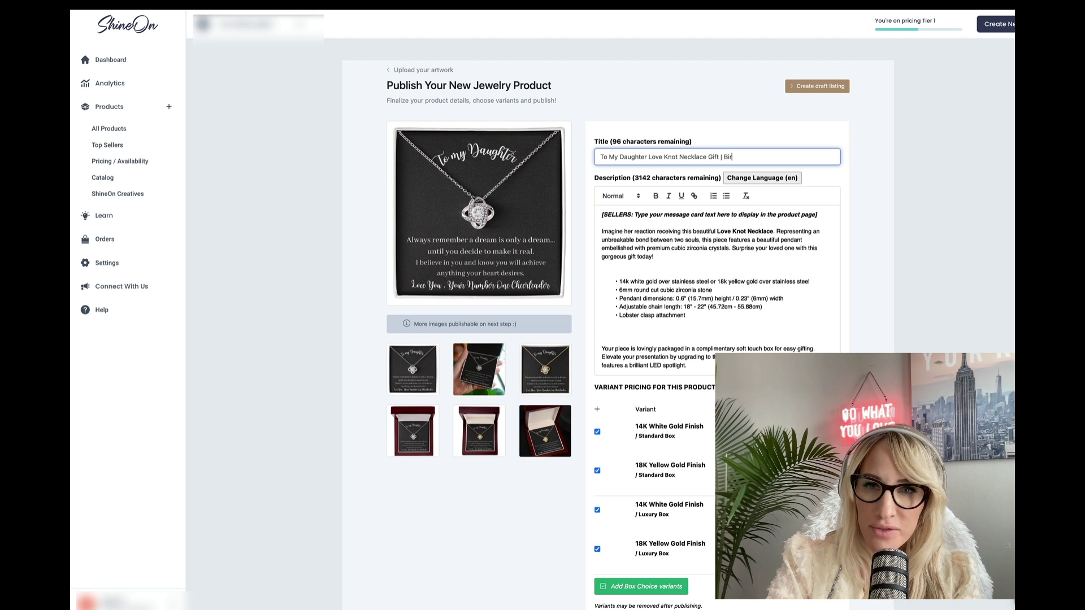
text(thday Gift)
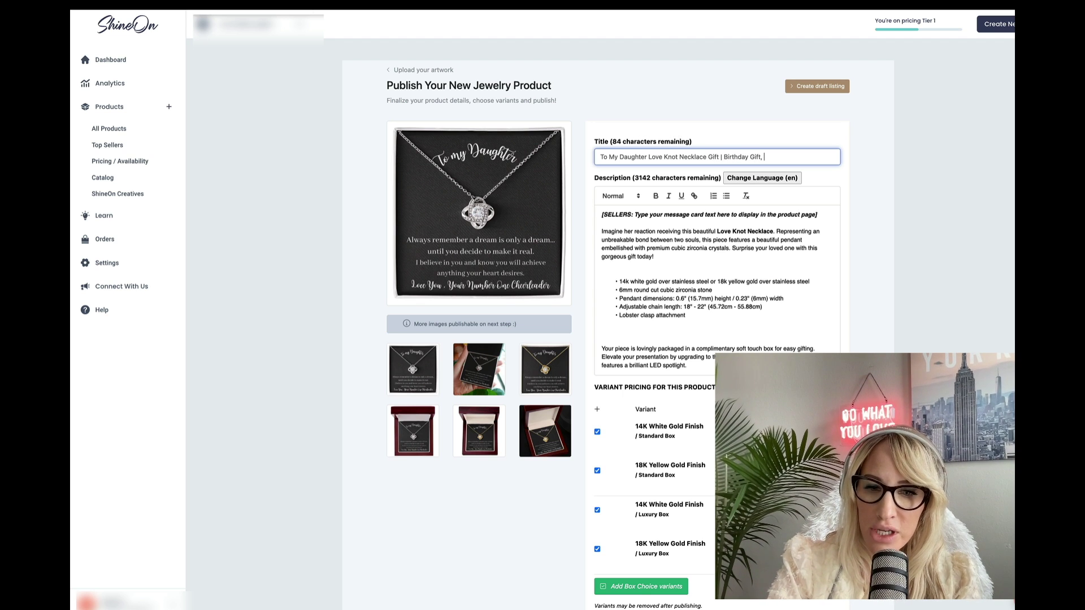
Step: Assign the DEFAULT SHINEON shipping template, publish the necklace, and open its Etsy draft listing
scroll(757, 330, down, 5)
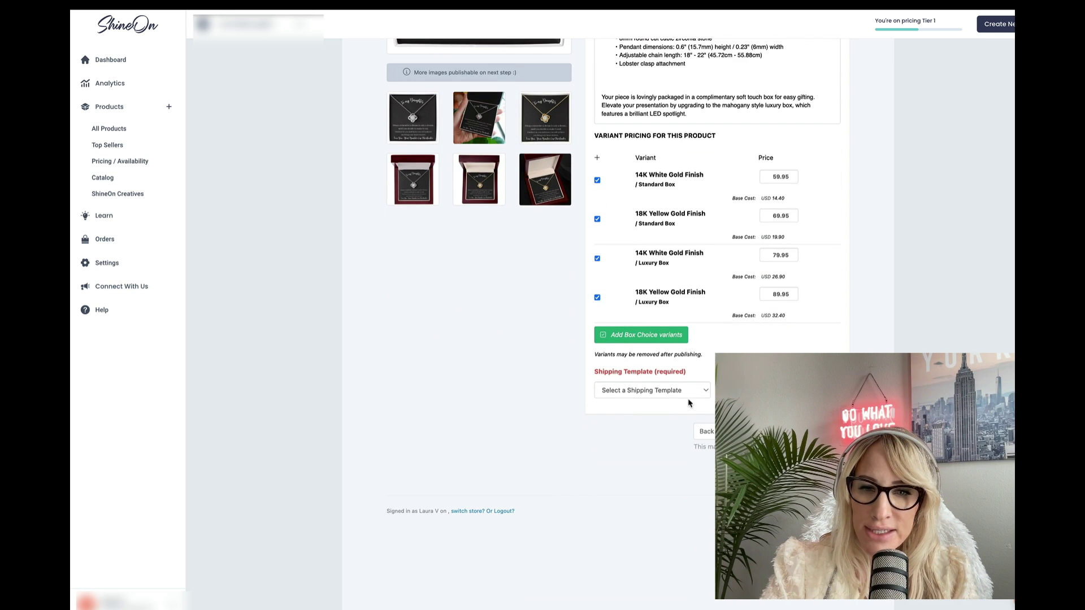
click(680, 389)
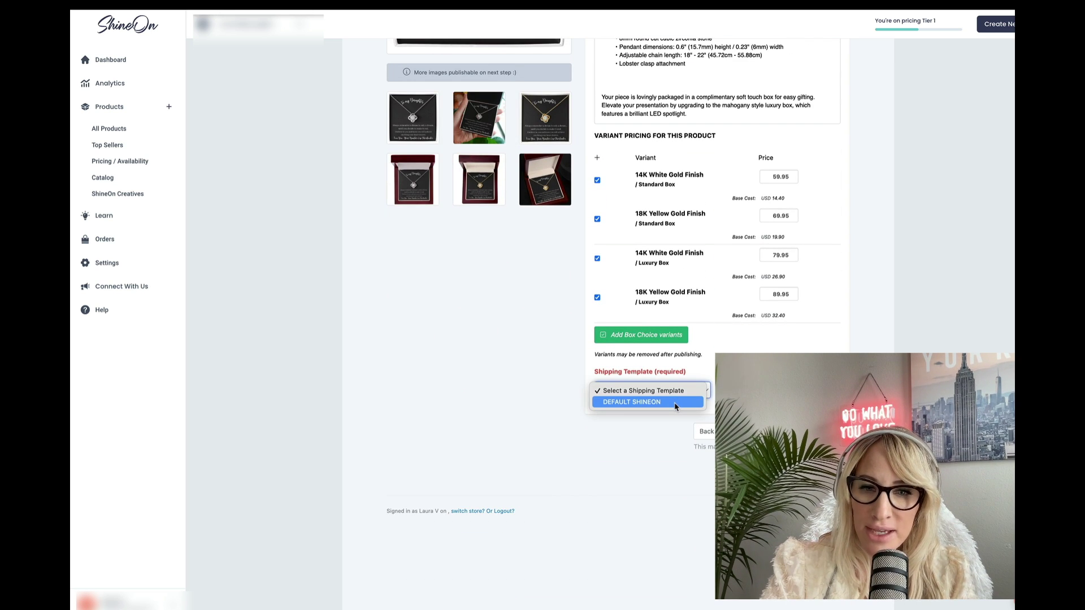
click(676, 401)
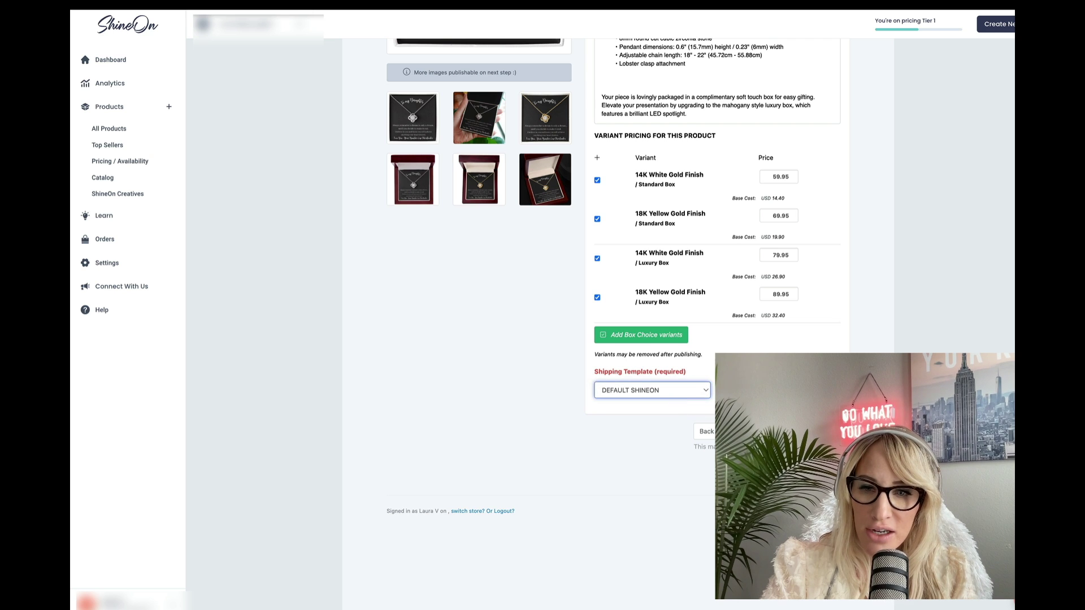
click(741, 431)
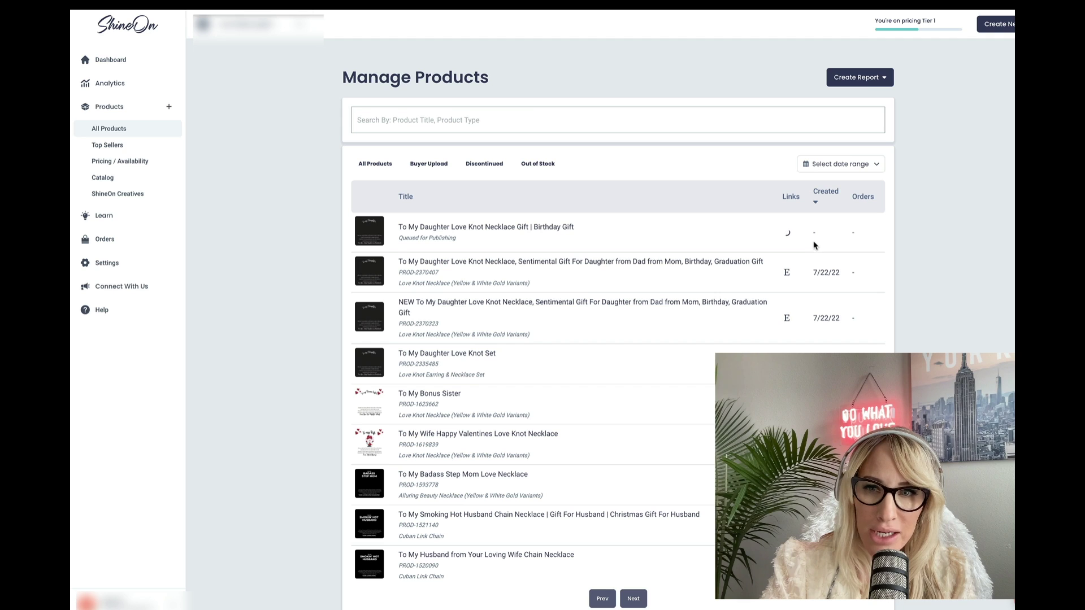
key(super+r)
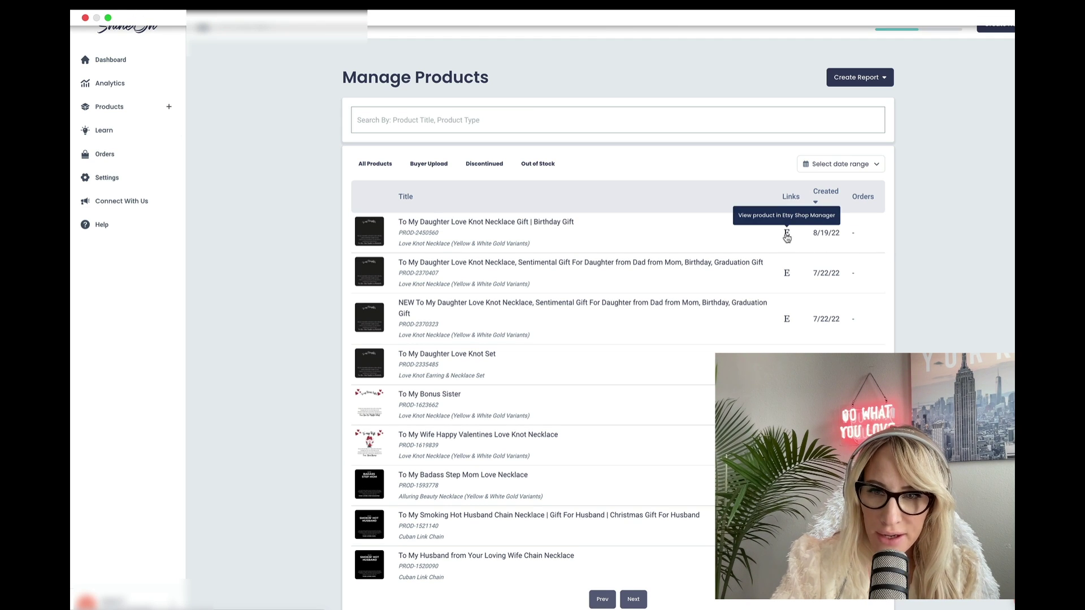
click(787, 234)
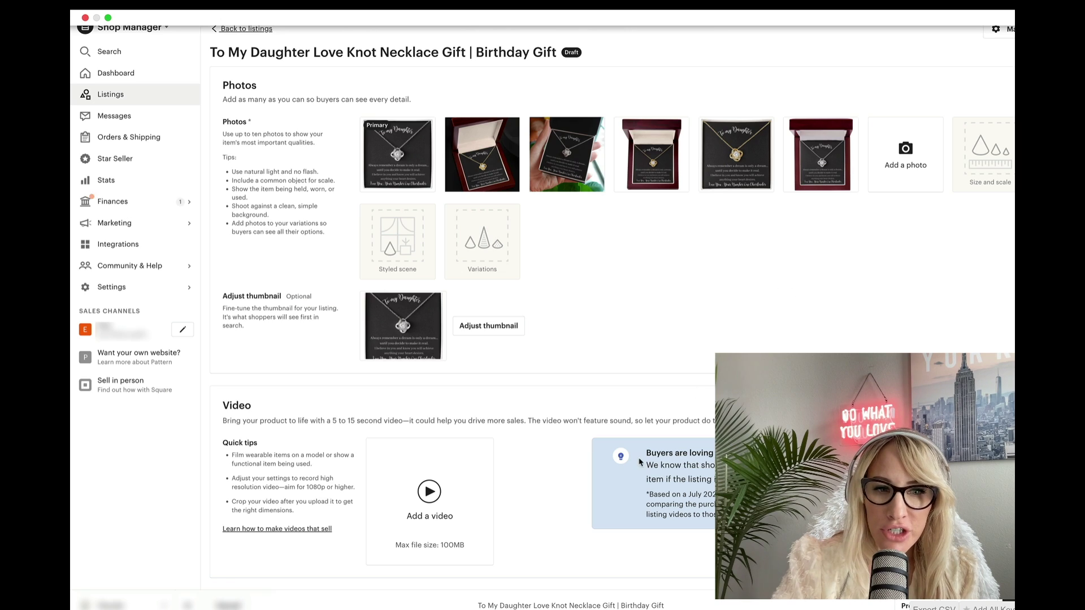
scroll(640, 462, down, 7)
scroll(450, 419, down, 8)
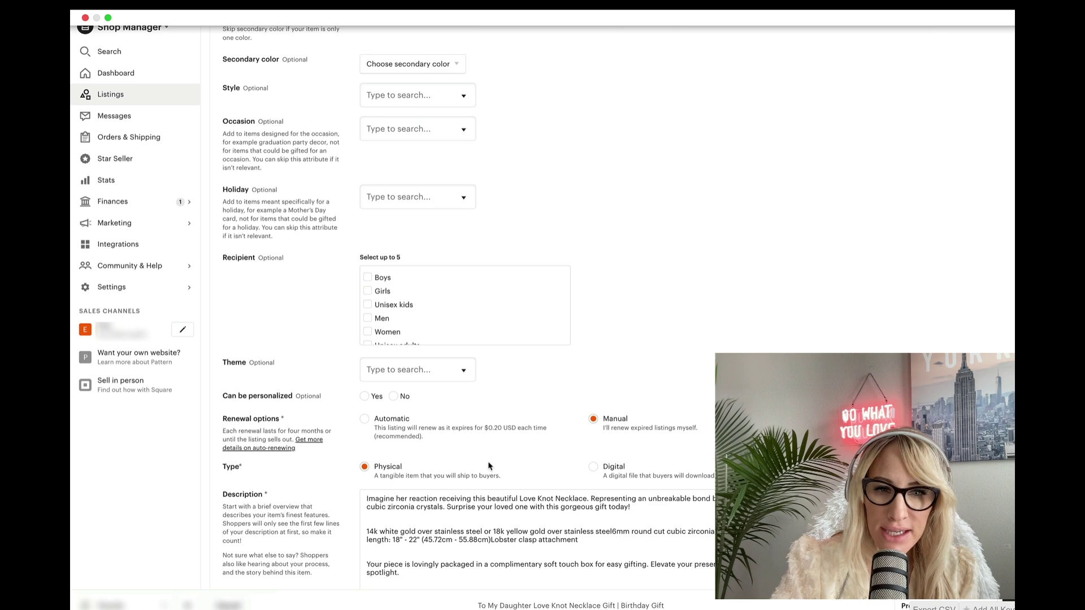
scroll(489, 466, down, 6)
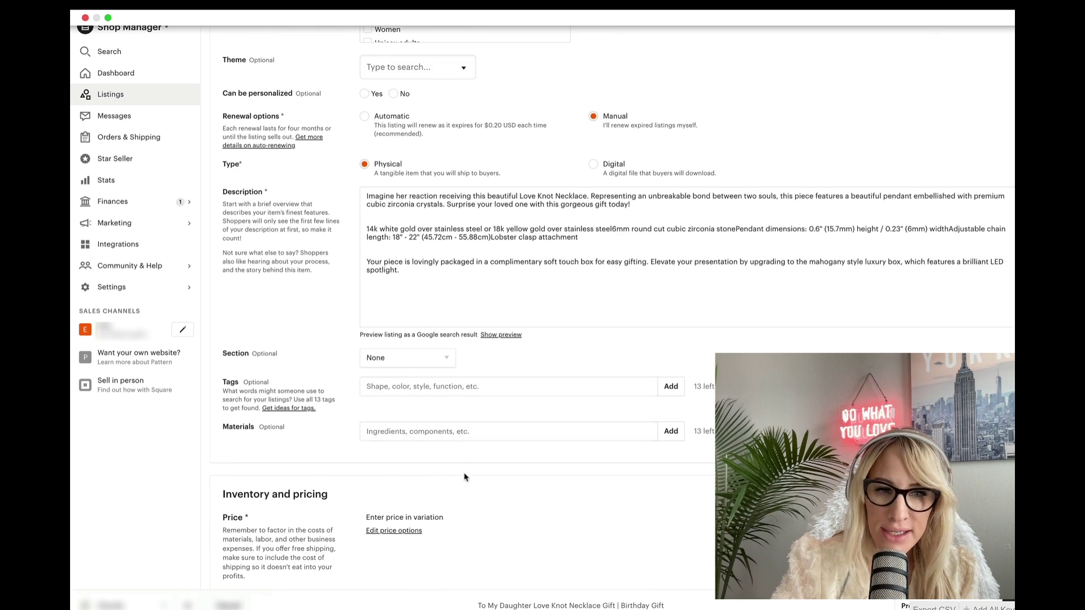
scroll(465, 477, down, 10)
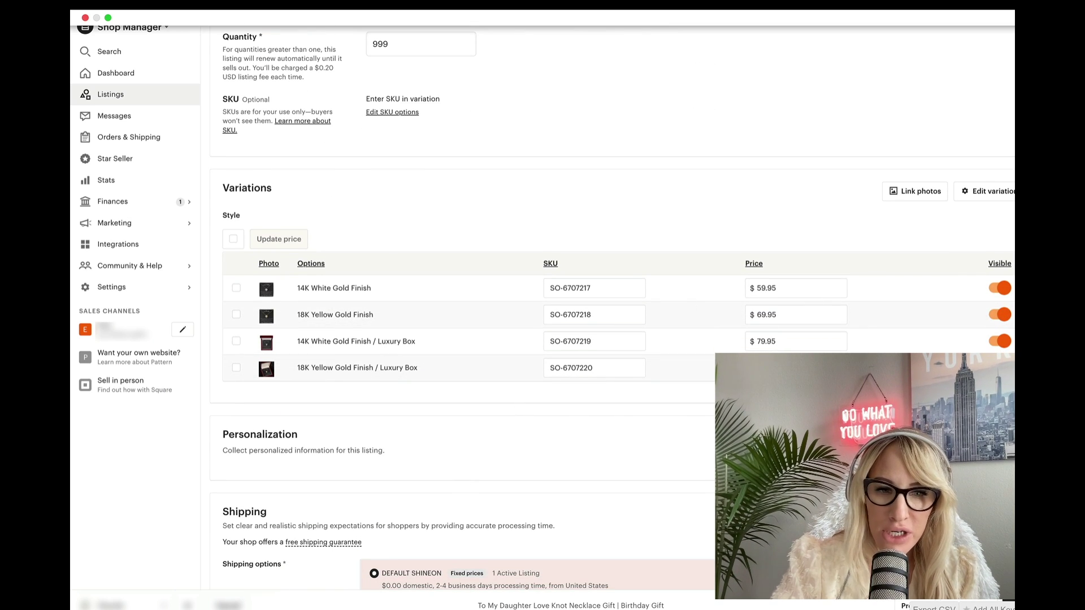
scroll(691, 305, down, 5)
scroll(471, 406, down, 4)
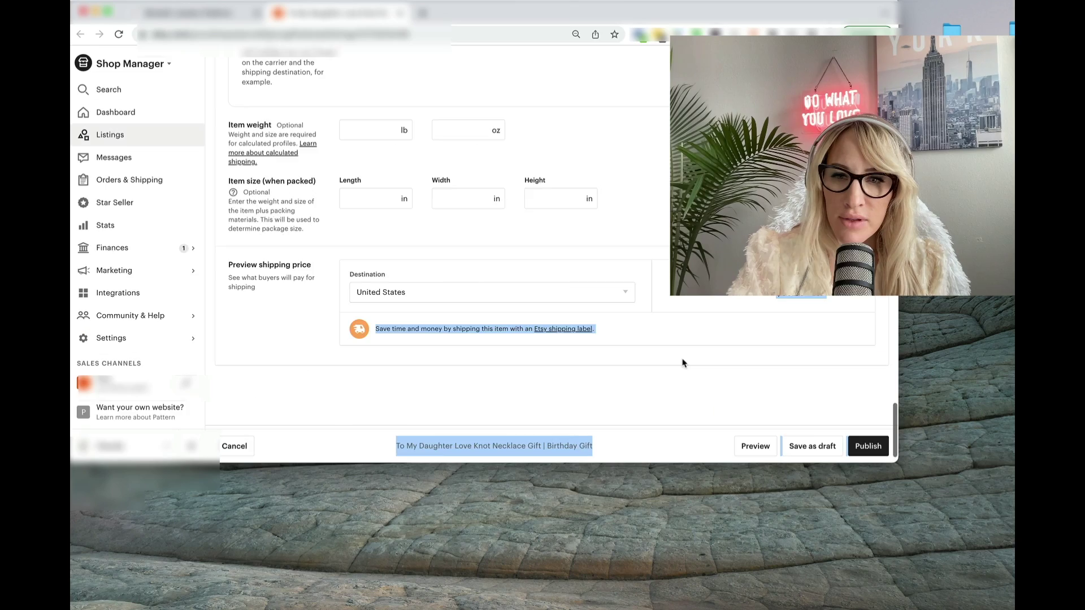
scroll(683, 363, down, 1)
Step: Publish the 'To My Daughter Love Knot Necklace Gift | Birthday Gift' draft and confirm it goes live
click(802, 398)
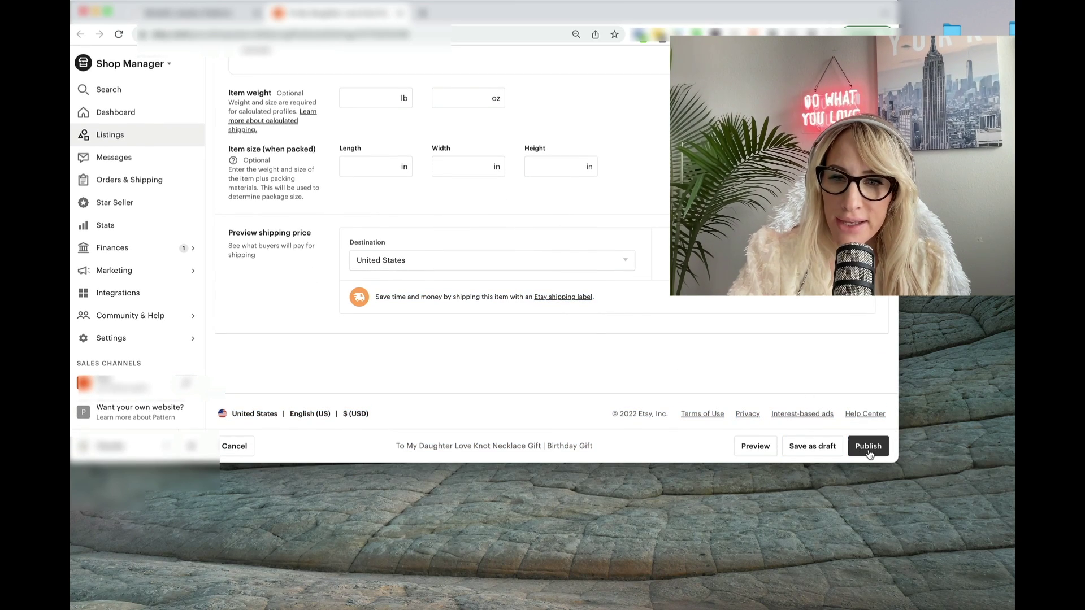
click(869, 447)
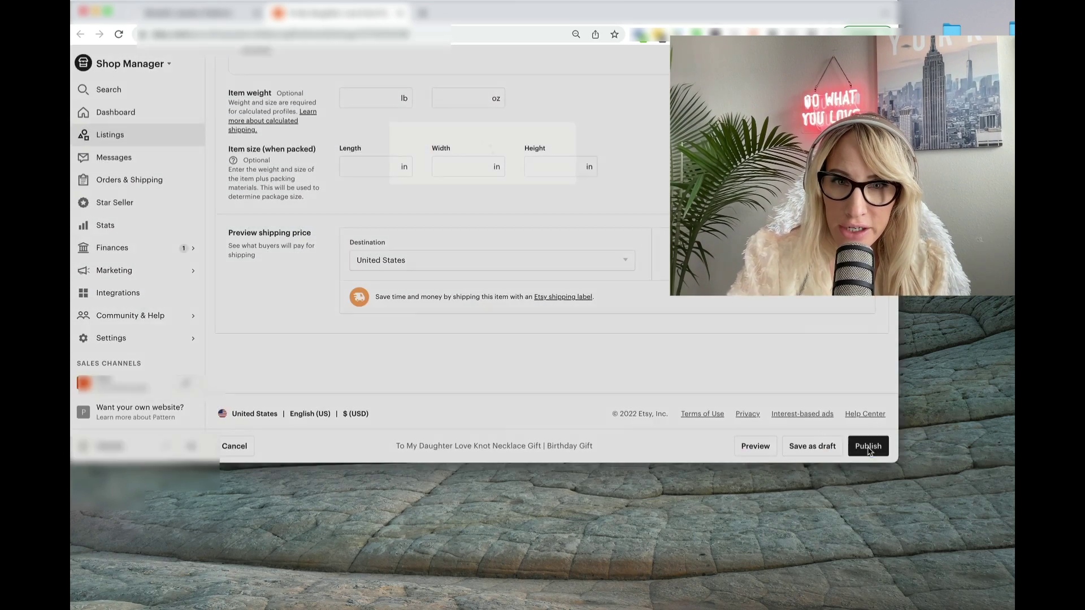
click(598, 242)
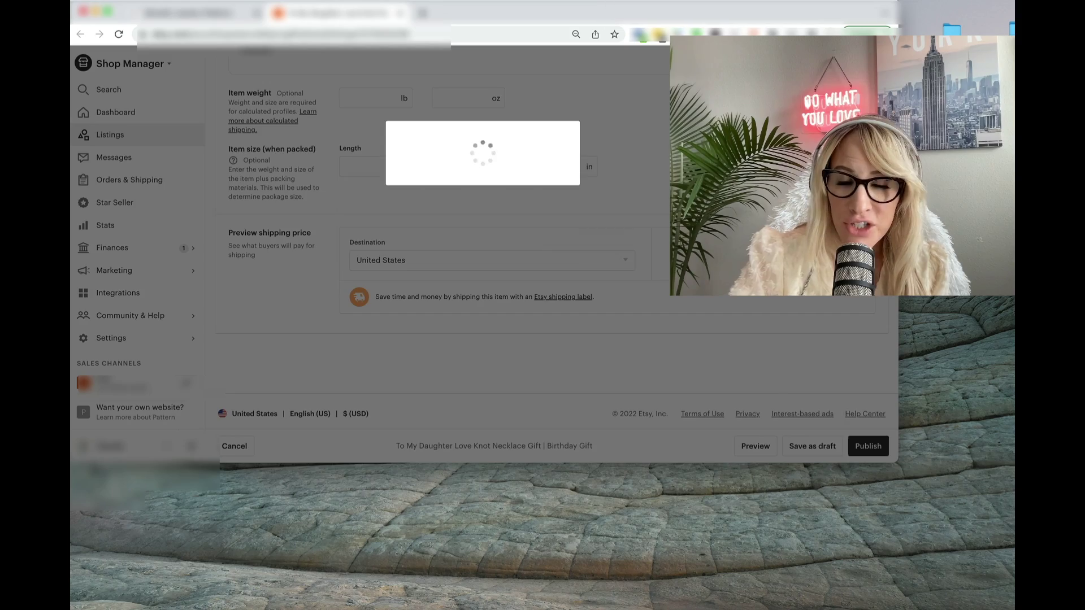